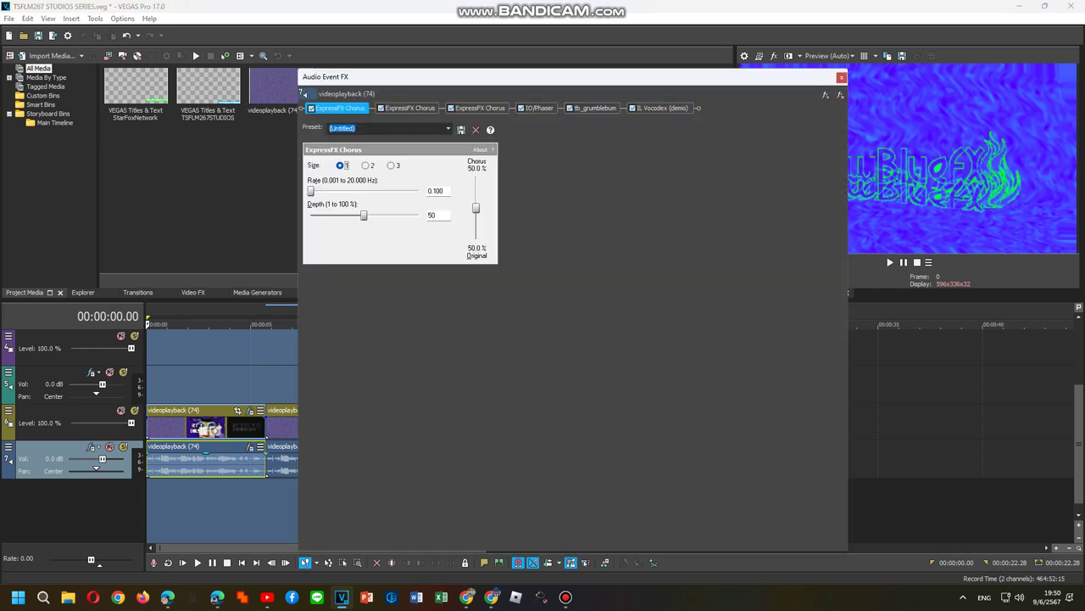
Choose presets for the three ExpressFX Chorus effects on the first audio clip, using What The Dah for the third
{"action": "left_click", "coordinate": [447, 129]}
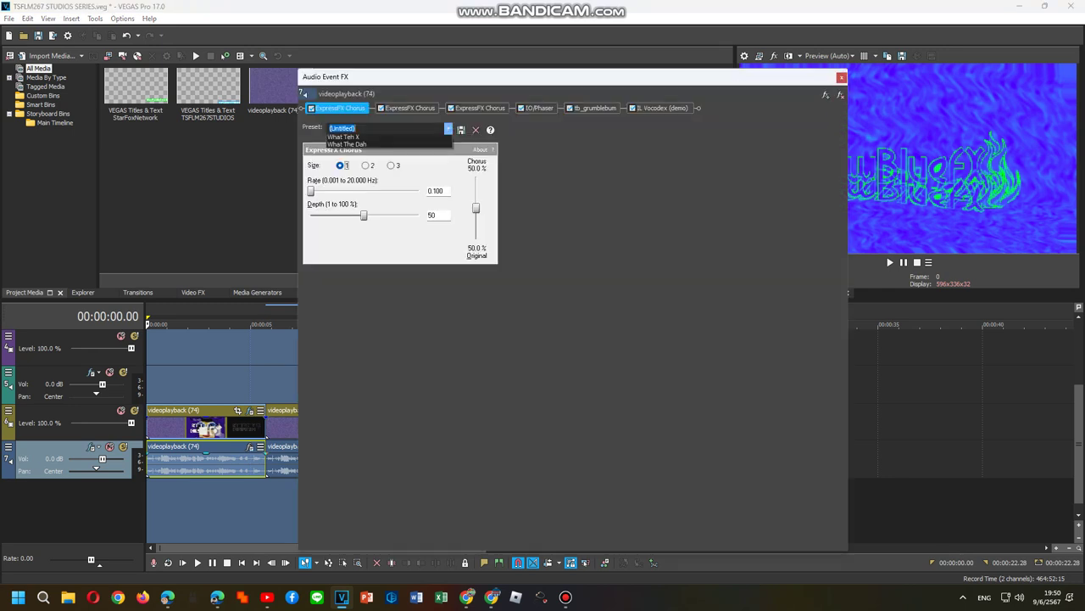
{"action": "left_click", "coordinate": [341, 242]}
{"action": "left_click", "coordinate": [410, 108]}
{"action": "left_click", "coordinate": [448, 129]}
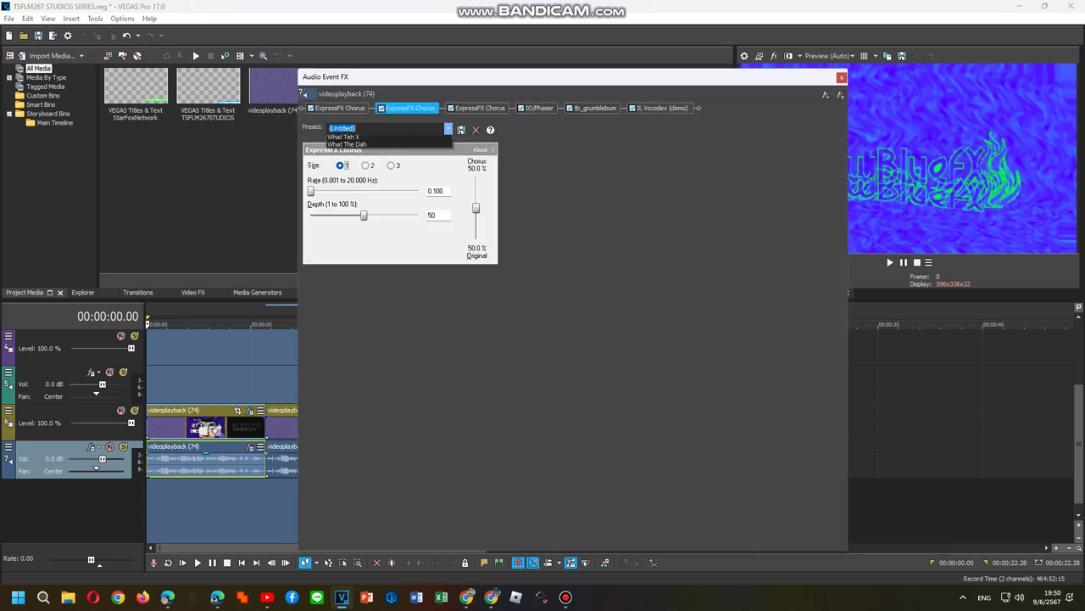
{"action": "left_click", "coordinate": [341, 257]}
{"action": "left_click", "coordinate": [480, 109]}
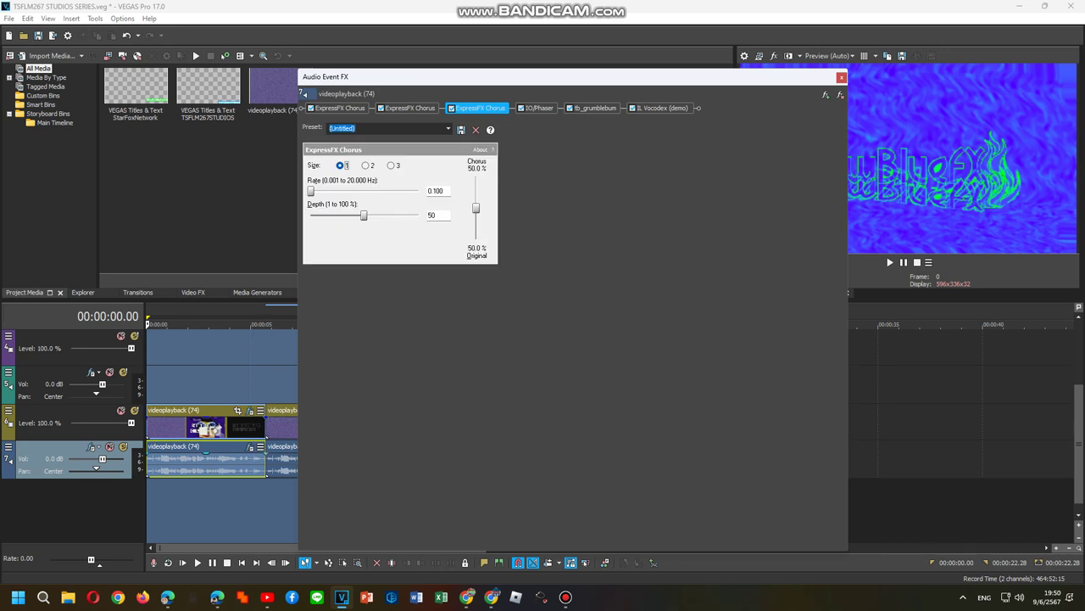
{"action": "left_click", "coordinate": [447, 129]}
{"action": "left_click", "coordinate": [347, 269]}
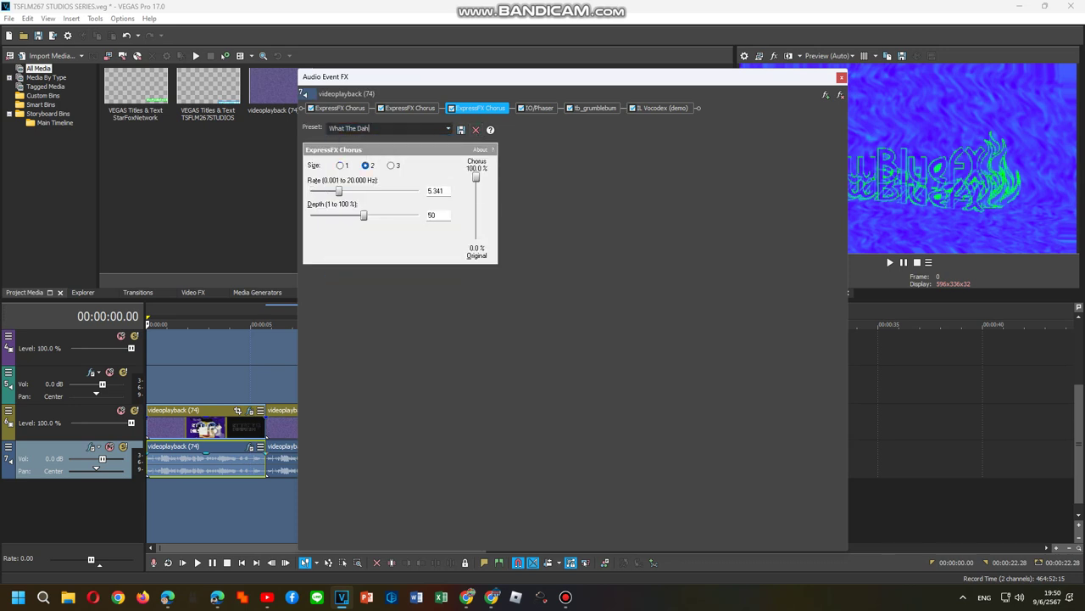
Save the first clip's audio effect chain as an FX package named Songup A-D
{"action": "left_click", "coordinate": [539, 108]}
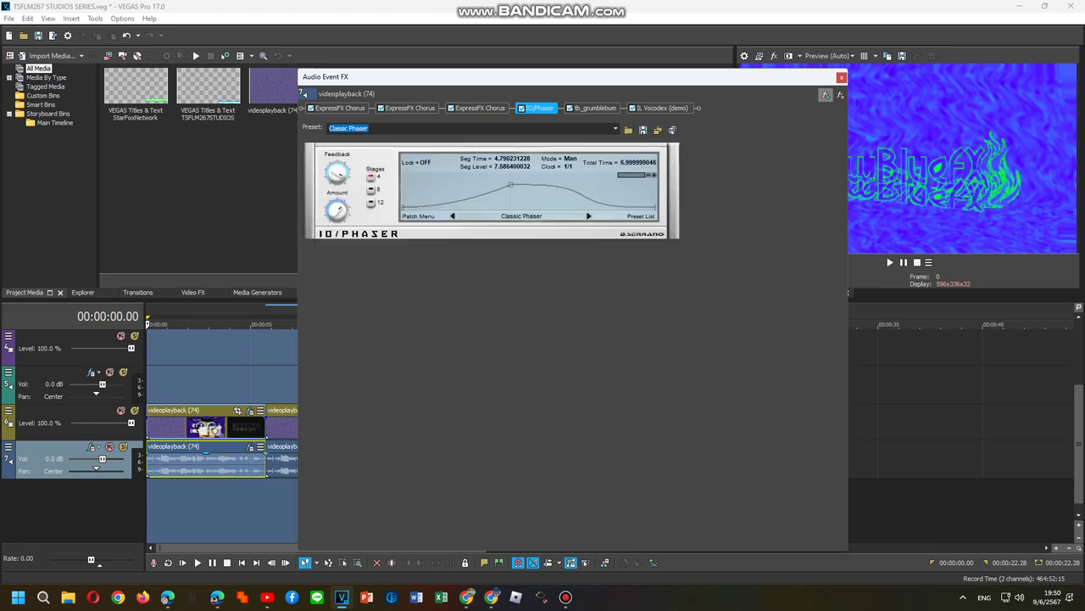
{"action": "left_click", "coordinate": [825, 95]}
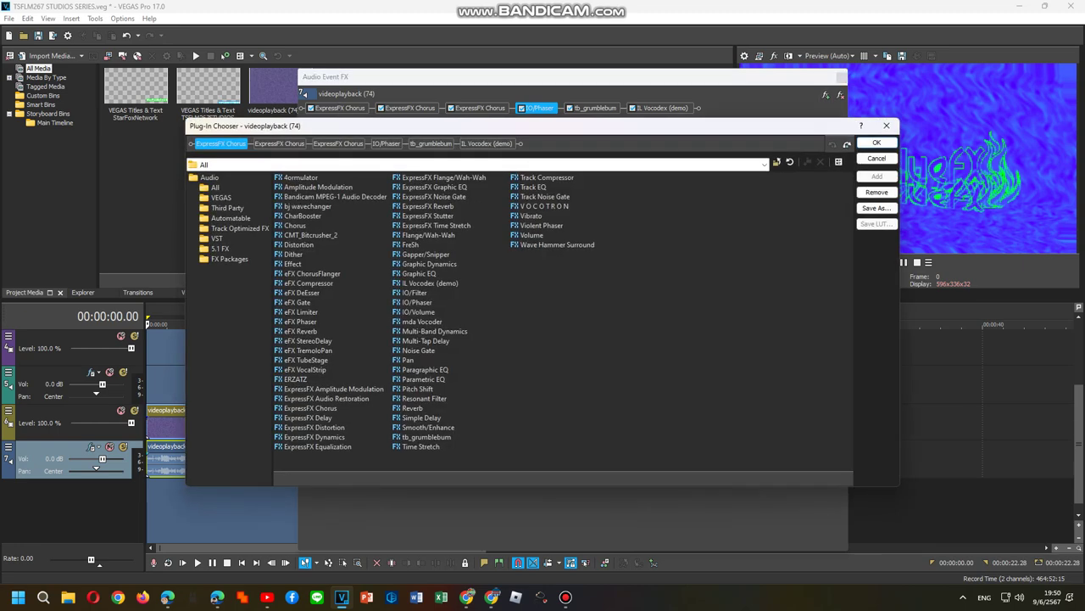
{"action": "left_click", "coordinate": [229, 258]}
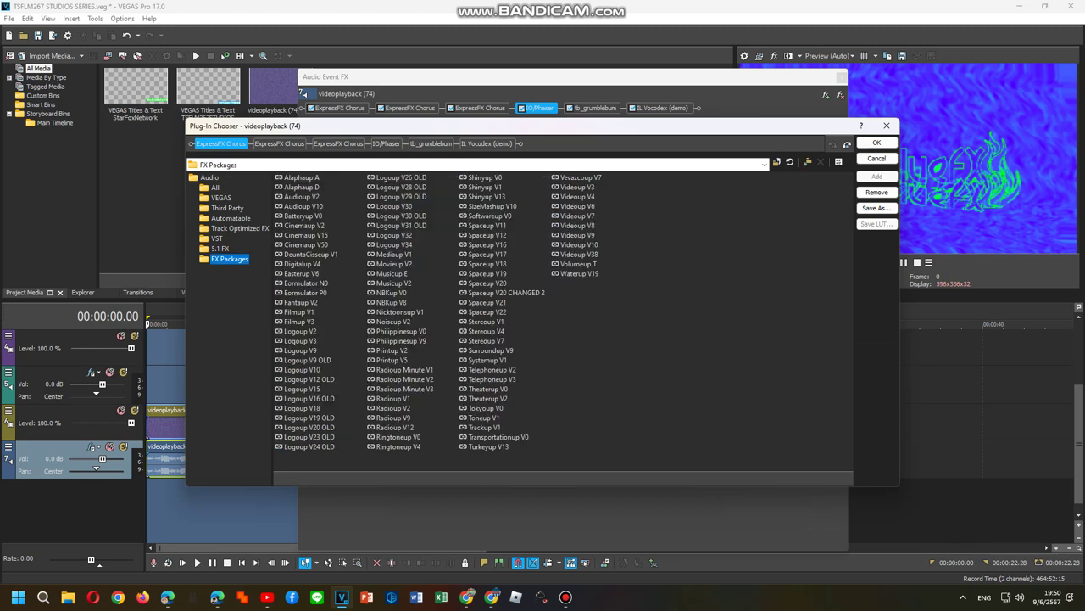
{"action": "left_click", "coordinate": [877, 208]}
{"action": "type", "text": "Songup A-D"}
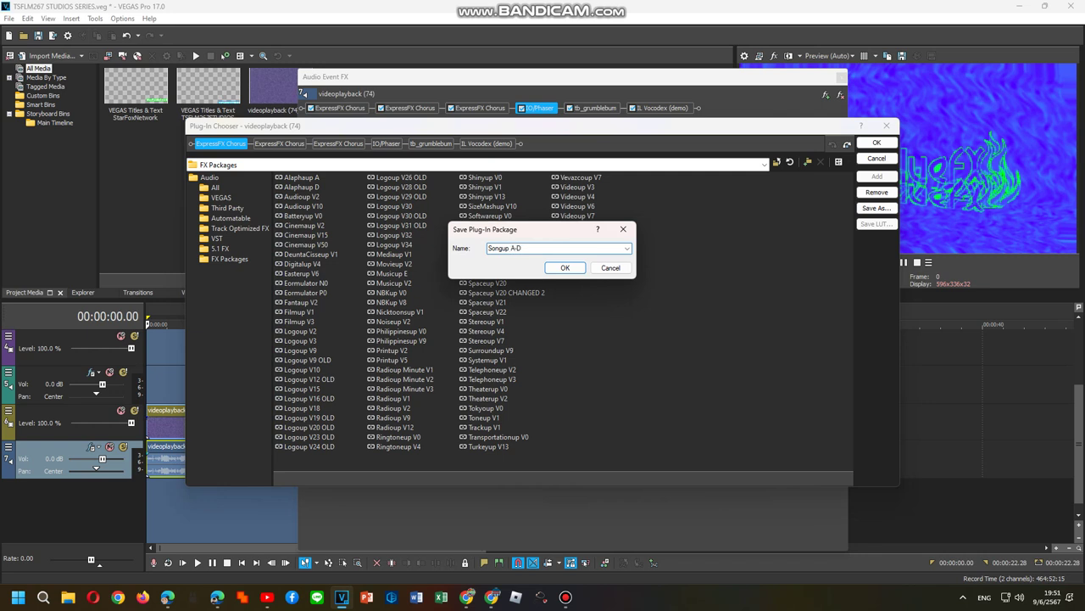
{"action": "key", "text": "Return"}
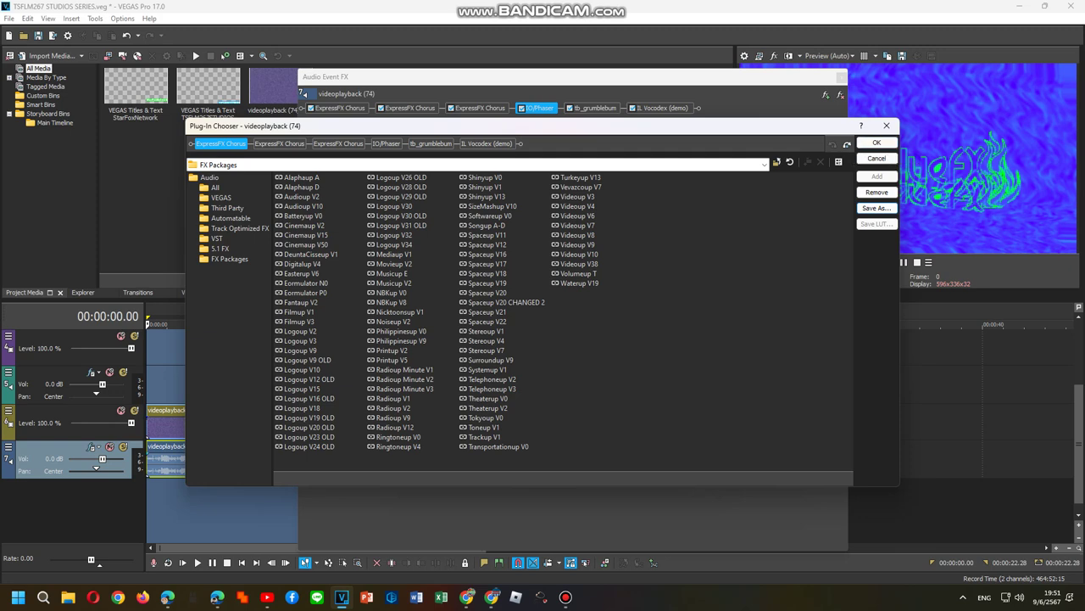
{"action": "left_click", "coordinate": [486, 145]}
{"action": "left_click", "coordinate": [877, 143]}
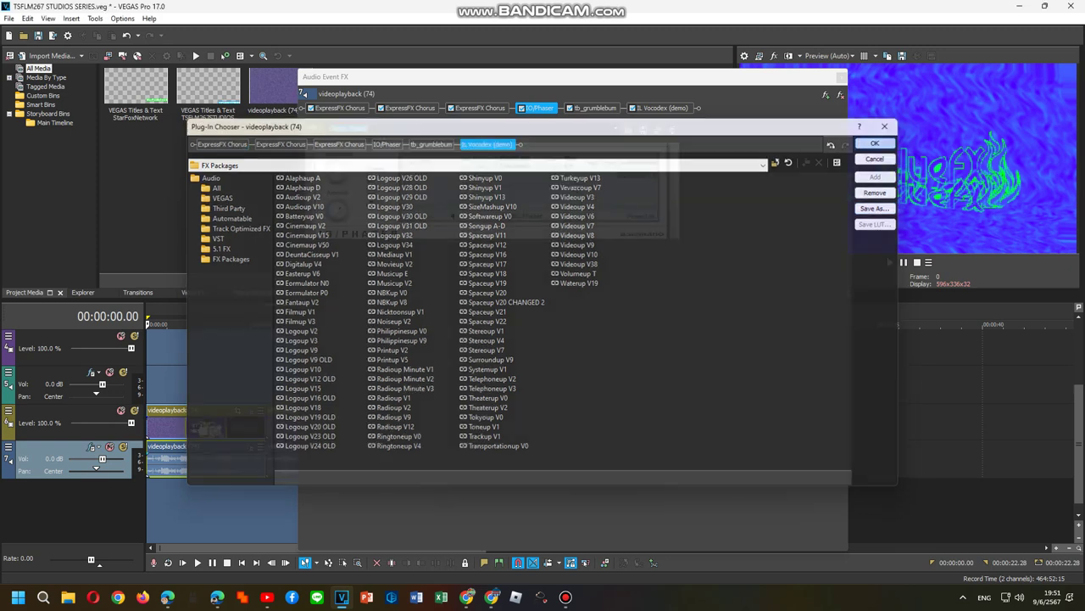
{"action": "left_click", "coordinate": [566, 597]}
{"action": "left_click", "coordinate": [565, 597]}
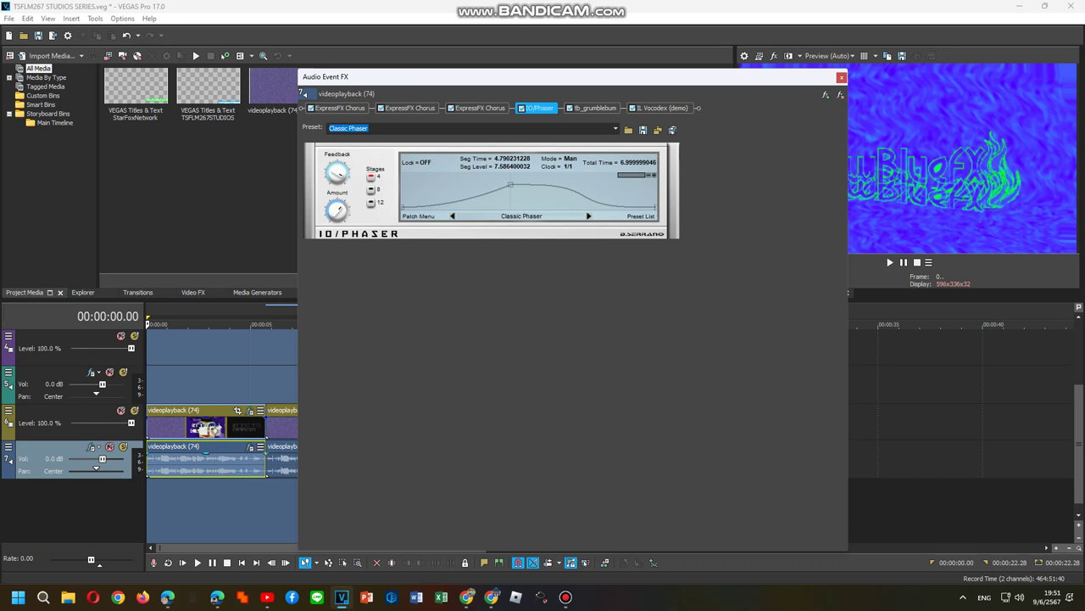
Load the Elderly preset in the first clip's IL Vocodex effect and set its carrier tone to Flanged pulse
{"action": "left_click", "coordinate": [663, 108]}
{"action": "left_click", "coordinate": [583, 150]}
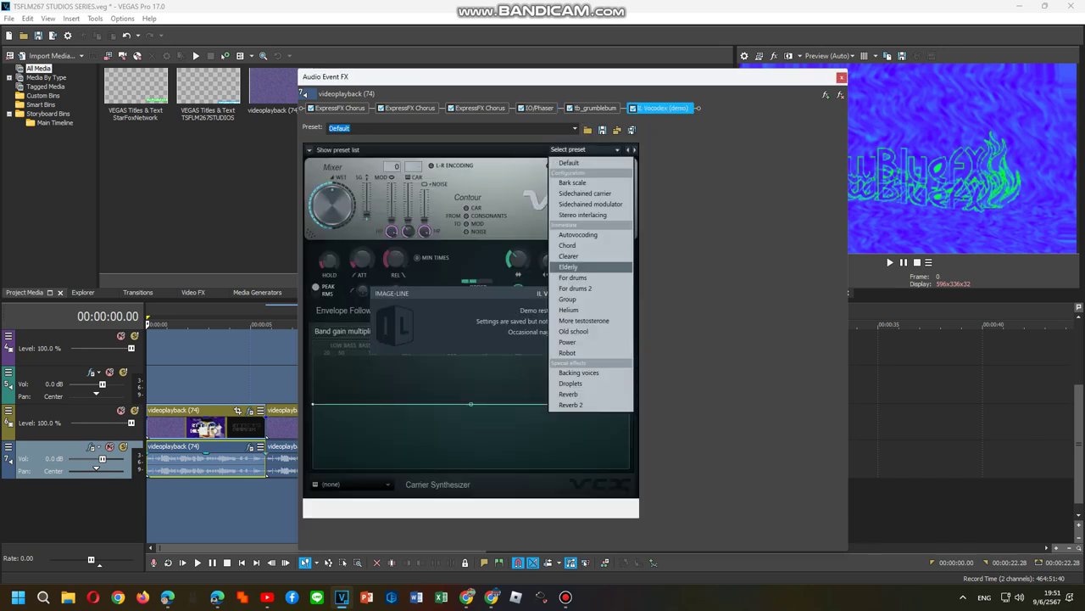
{"action": "left_click", "coordinate": [585, 267]}
{"action": "left_click", "coordinate": [355, 484]}
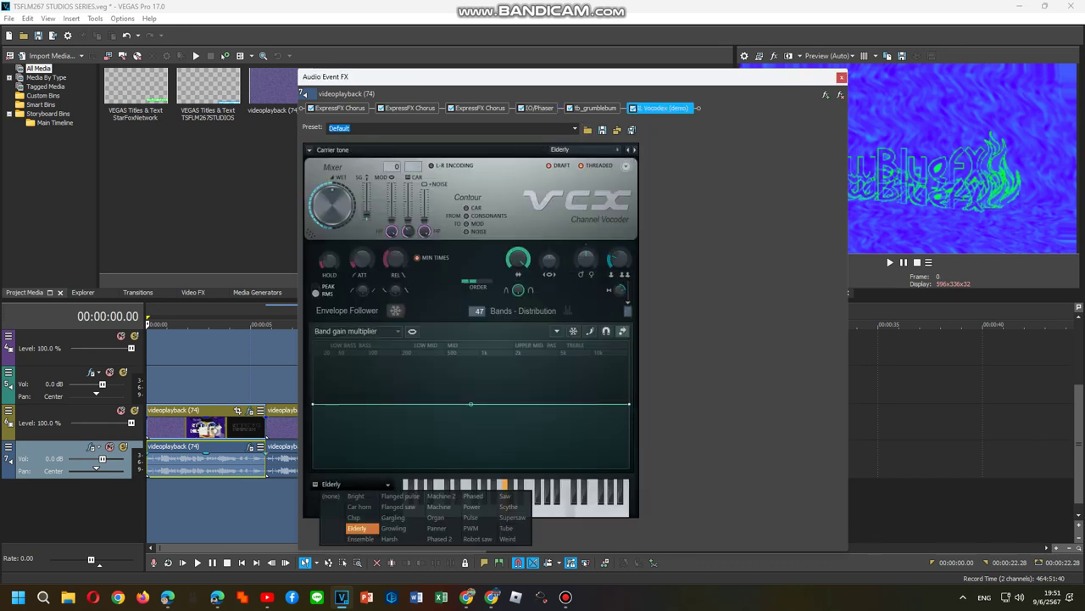
{"action": "left_click", "coordinate": [402, 495]}
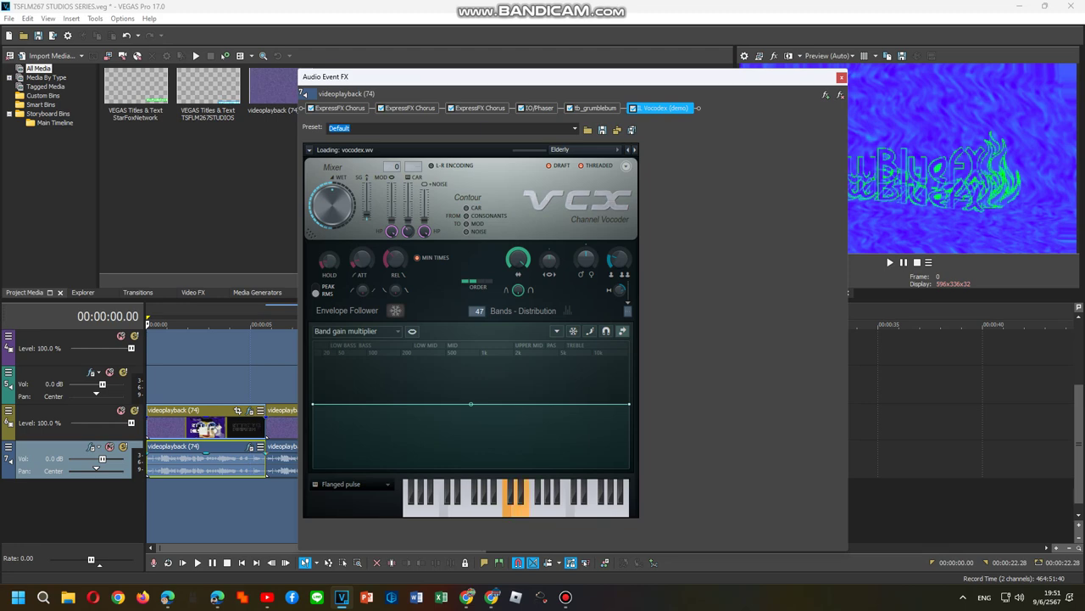
Apply the Songup A-D effect package to the second audio clip
{"action": "right_click", "coordinate": [290, 460]}
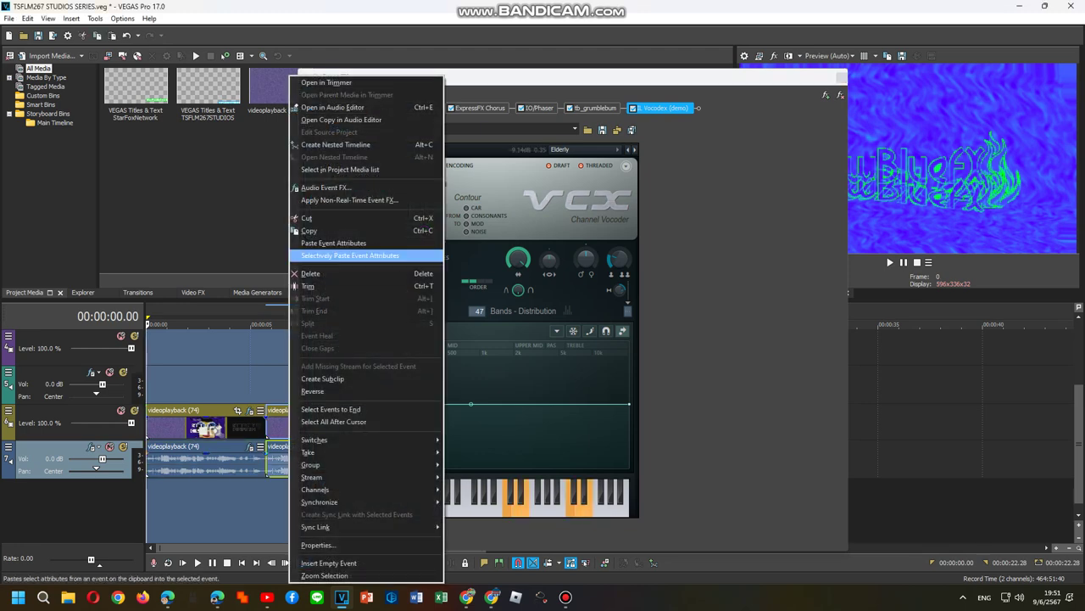
{"action": "left_click", "coordinate": [327, 186]}
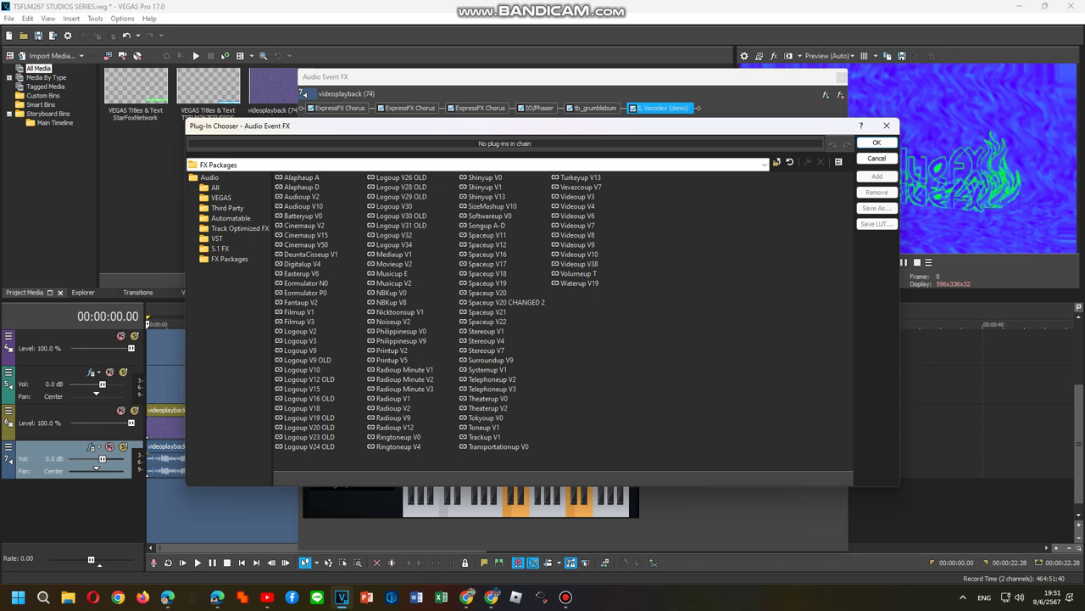
{"action": "double_click", "coordinate": [486, 226]}
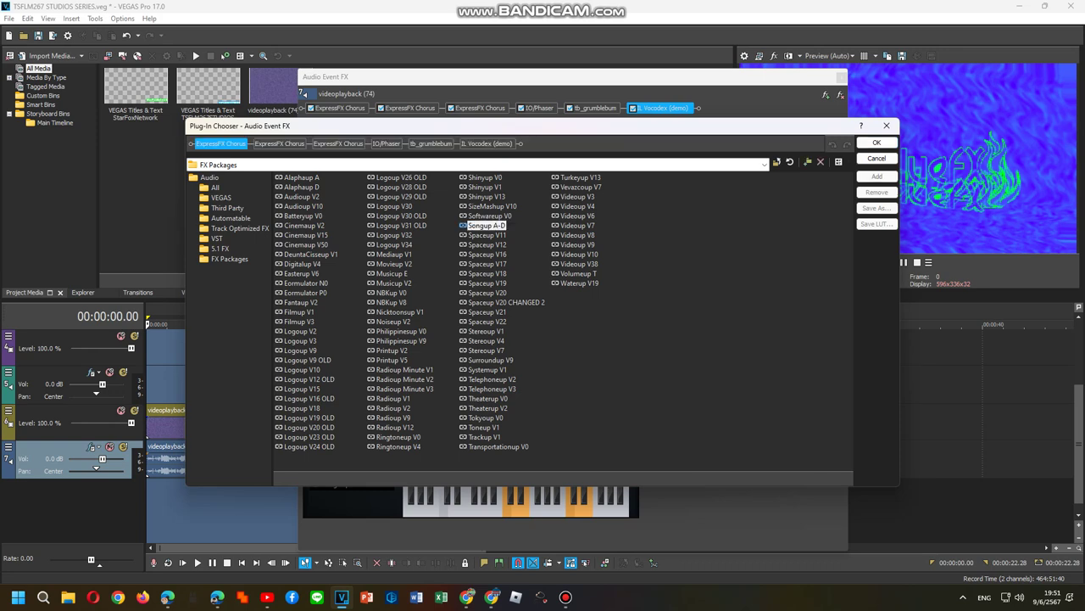
{"action": "left_click", "coordinate": [877, 142]}
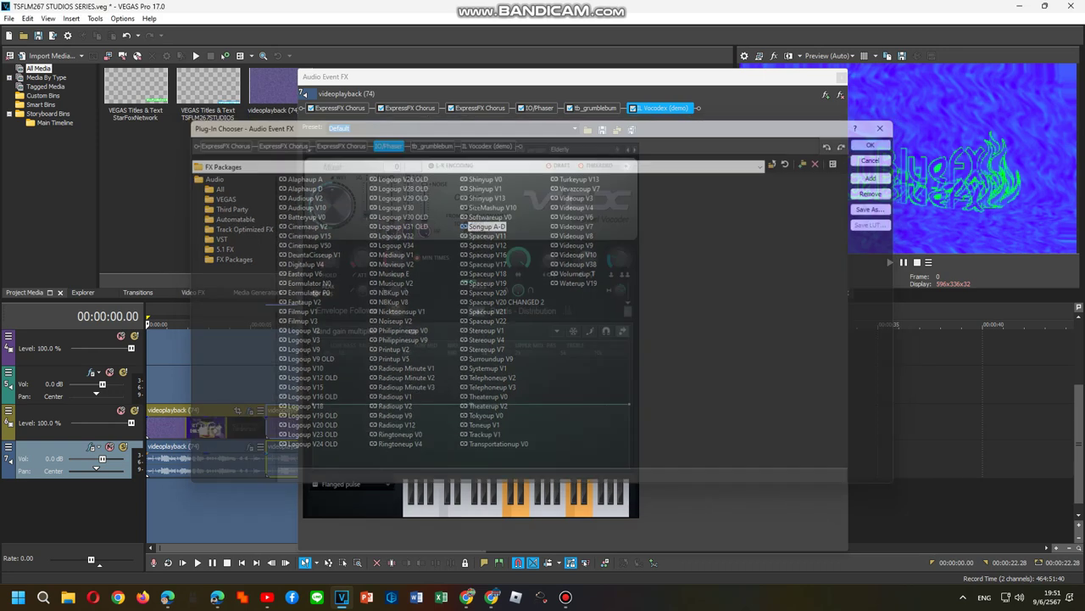
Set the second clip's IO/Phaser effect to the Square preset
{"action": "left_click", "coordinate": [540, 108]}
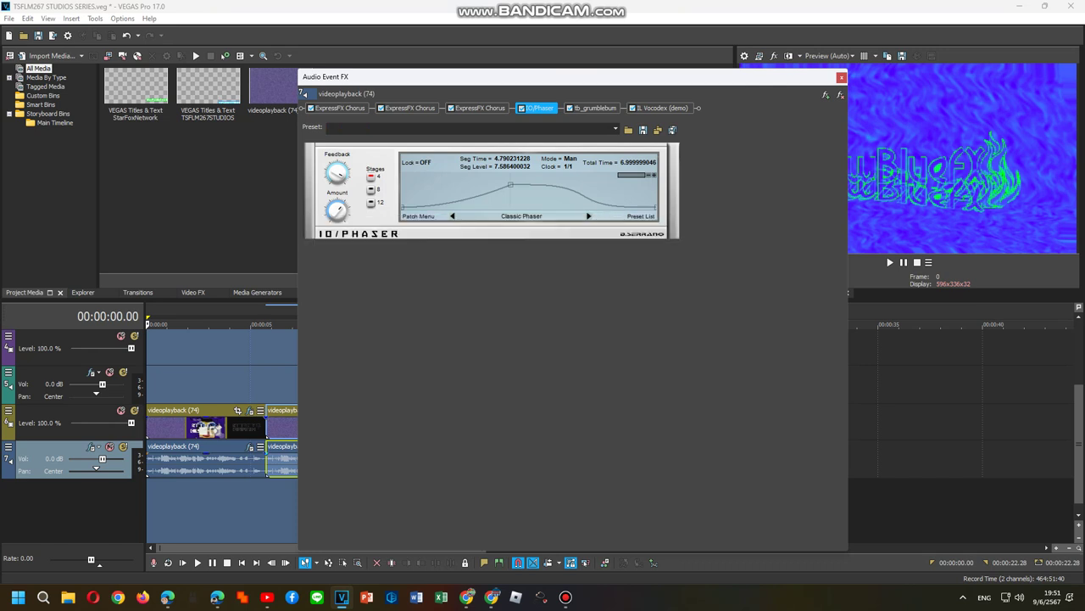
{"action": "mouse_move", "coordinate": [566, 597]}
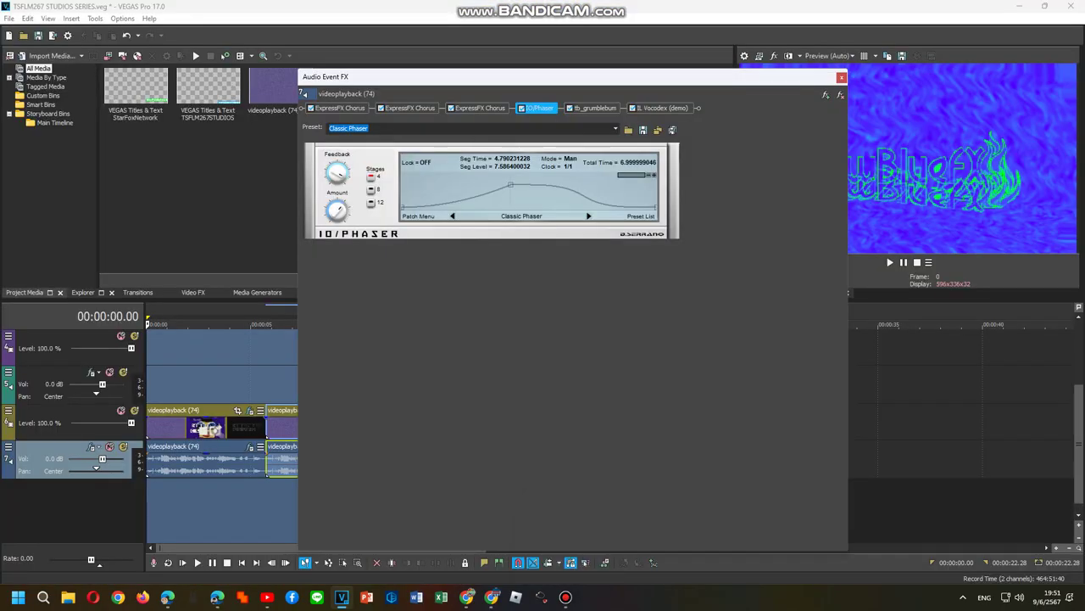
{"action": "left_click", "coordinate": [616, 129]}
{"action": "left_click", "coordinate": [585, 189]}
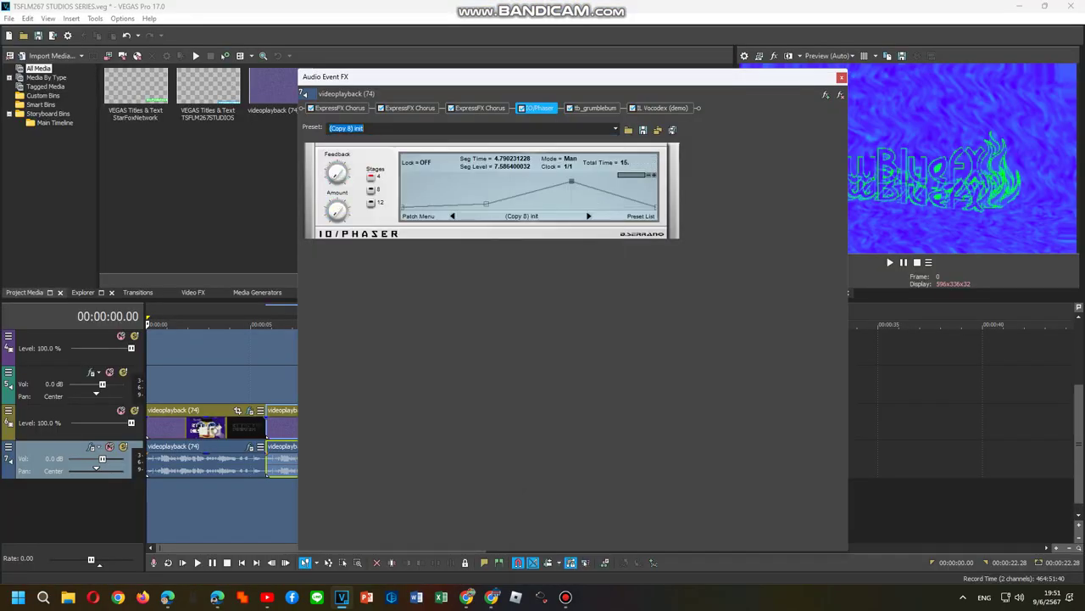
{"action": "left_click", "coordinate": [616, 129]}
{"action": "scroll", "coordinate": [585, 179], "scroll_direction": "up", "scroll_amount": 2}
{"action": "left_click", "coordinate": [585, 175]}
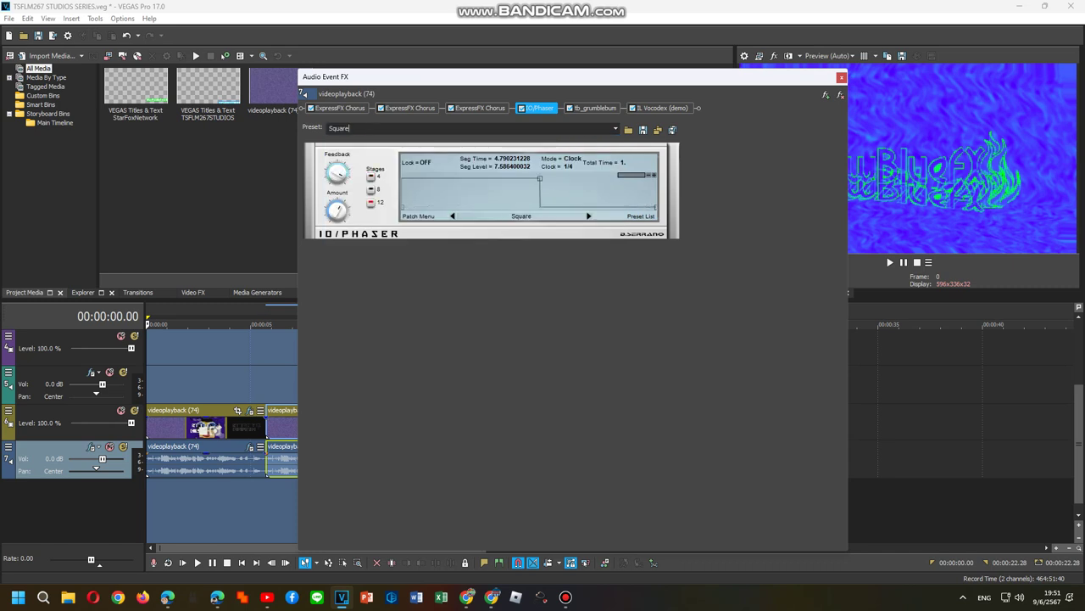
Load the Helium preset in the second clip's IL Vocodex, set its carrier tone to Phased, and close the effects window
{"action": "left_click", "coordinate": [594, 108]}
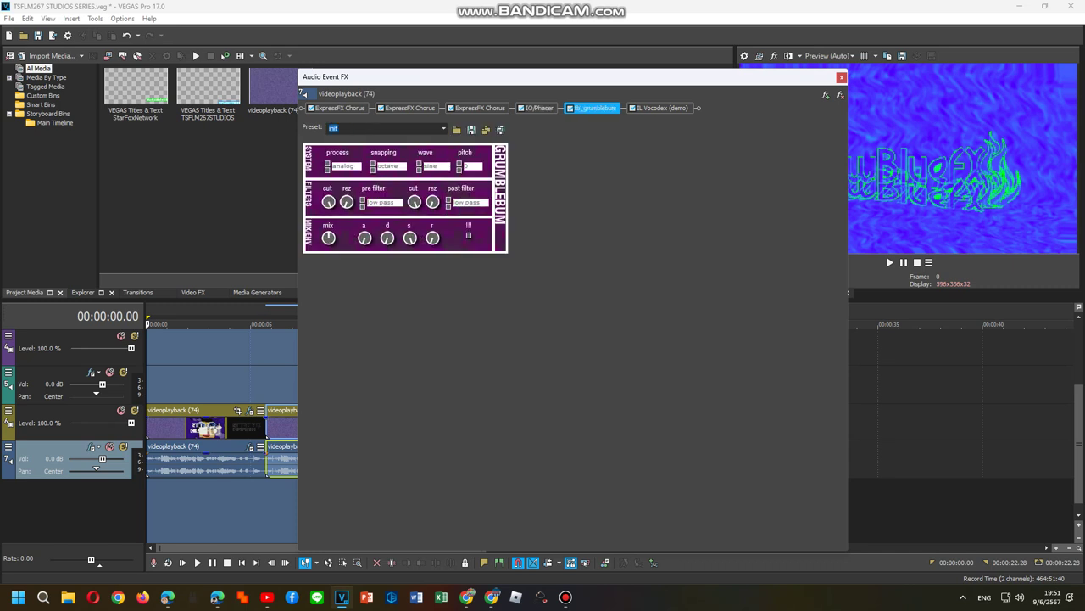
{"action": "left_click", "coordinate": [661, 109]}
{"action": "left_click", "coordinate": [587, 150]}
{"action": "left_click", "coordinate": [585, 310]}
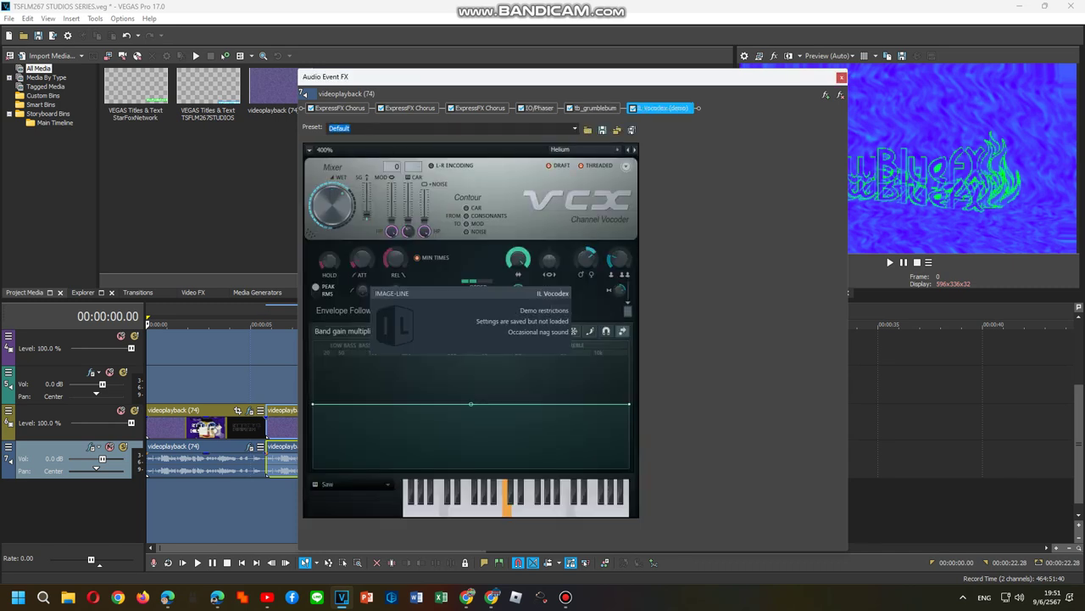
{"action": "left_click", "coordinate": [352, 485]}
{"action": "left_click", "coordinate": [473, 496]}
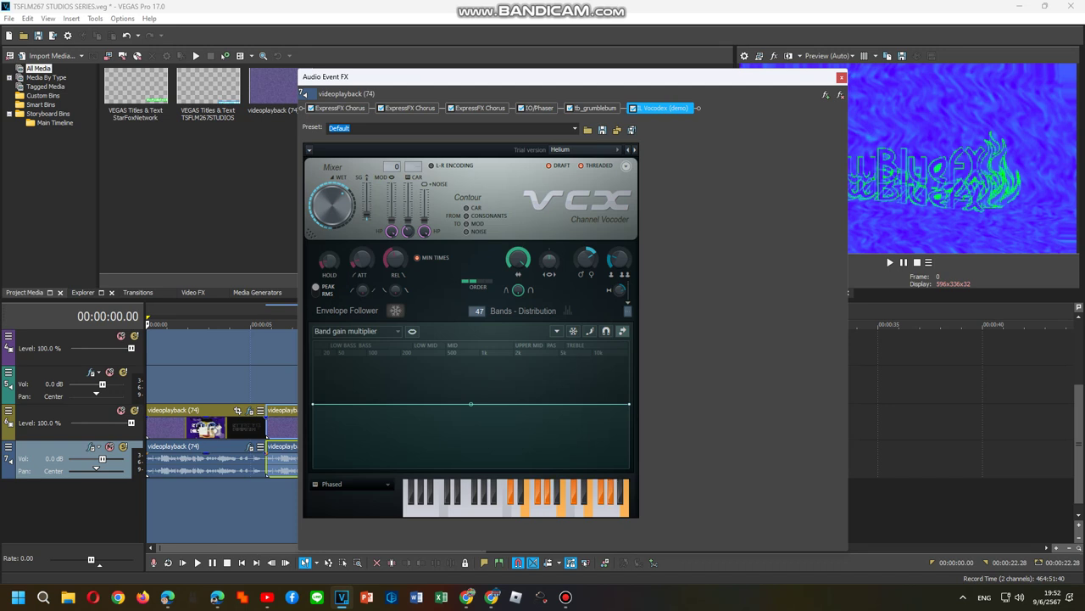
{"action": "left_click", "coordinate": [841, 77]}
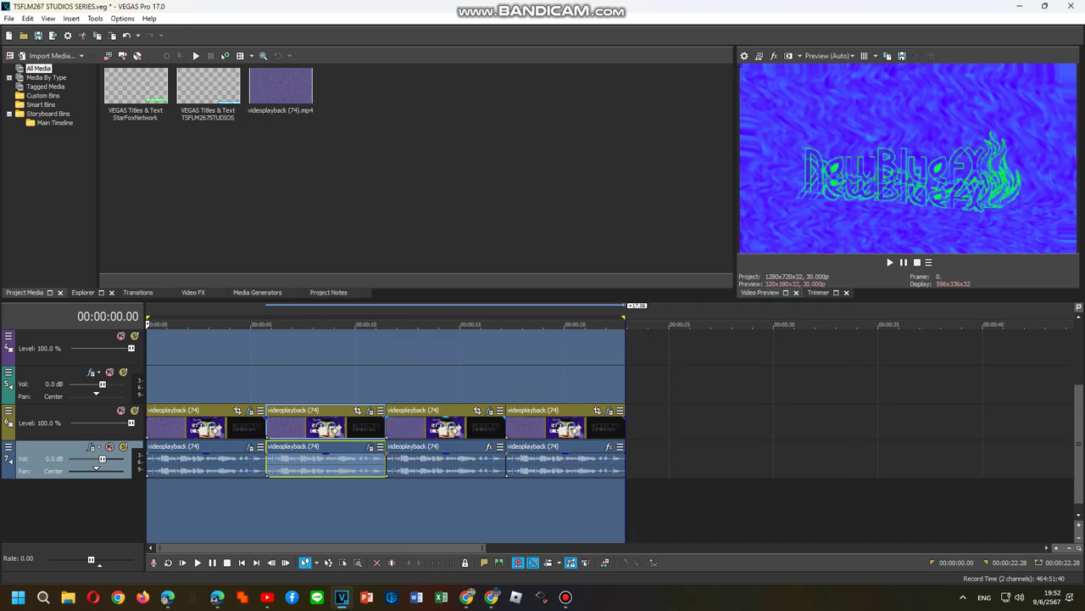
Apply the Songup A-D effect package to the third audio clip
{"action": "right_click", "coordinate": [437, 462]}
{"action": "left_click", "coordinate": [476, 187]}
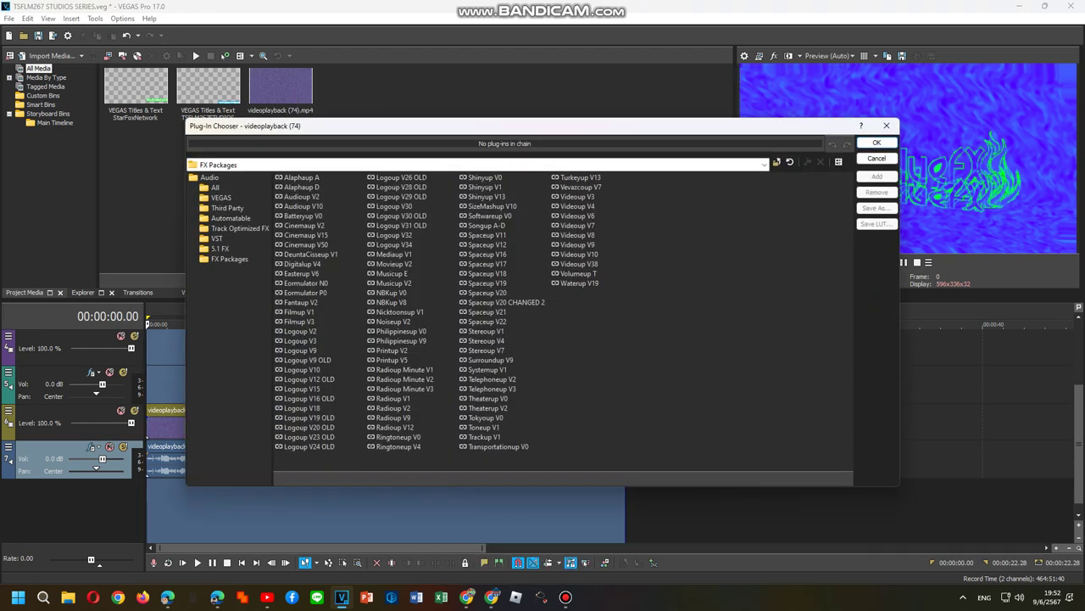
{"action": "left_click", "coordinate": [487, 312]}
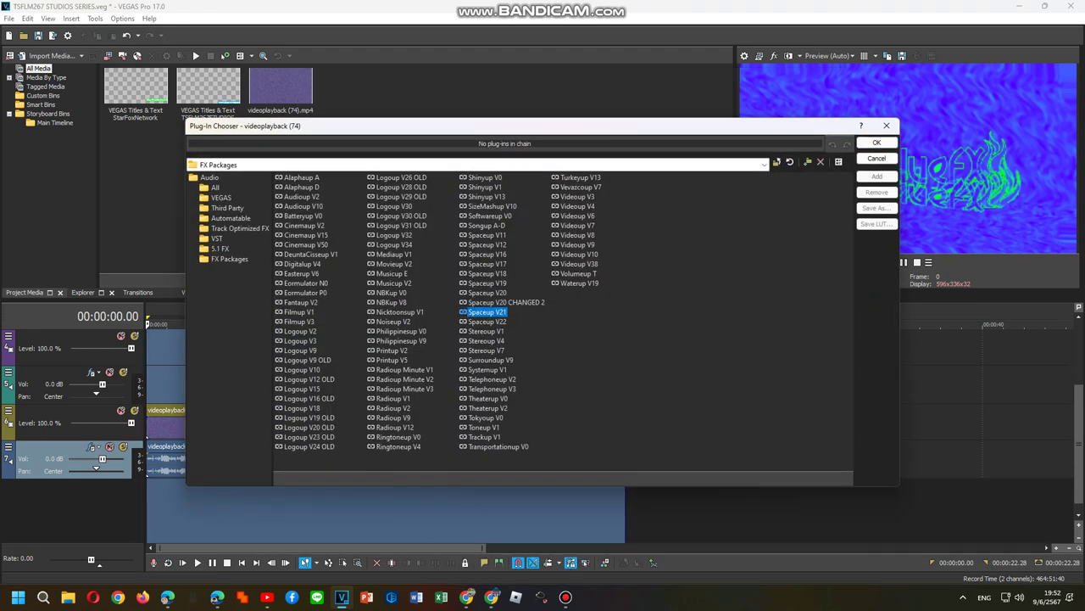
{"action": "left_click", "coordinate": [487, 226]}
{"action": "left_click", "coordinate": [877, 176]}
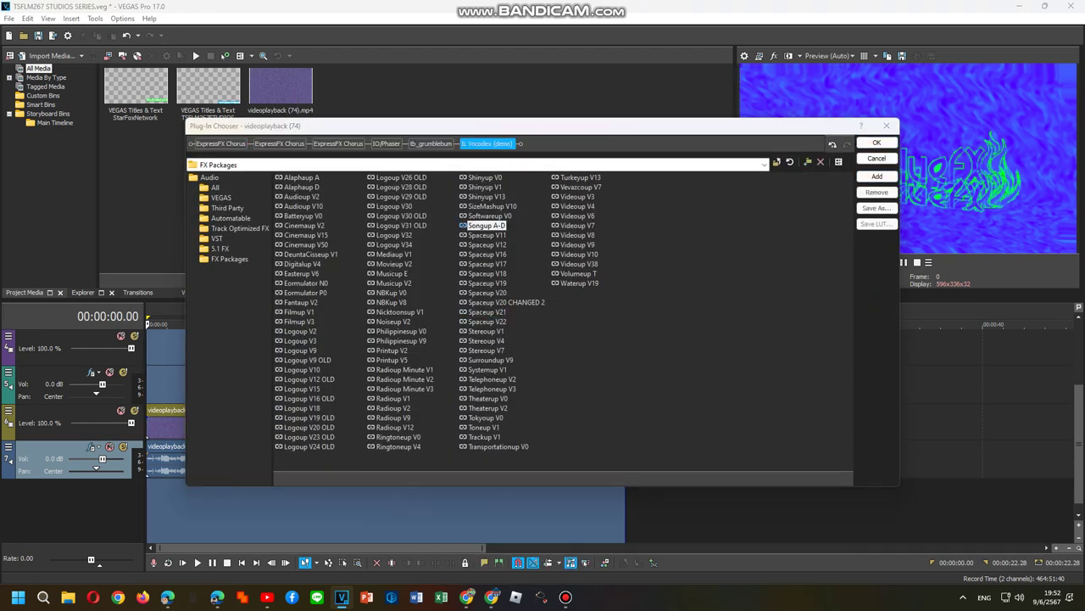
{"action": "left_click", "coordinate": [876, 142]}
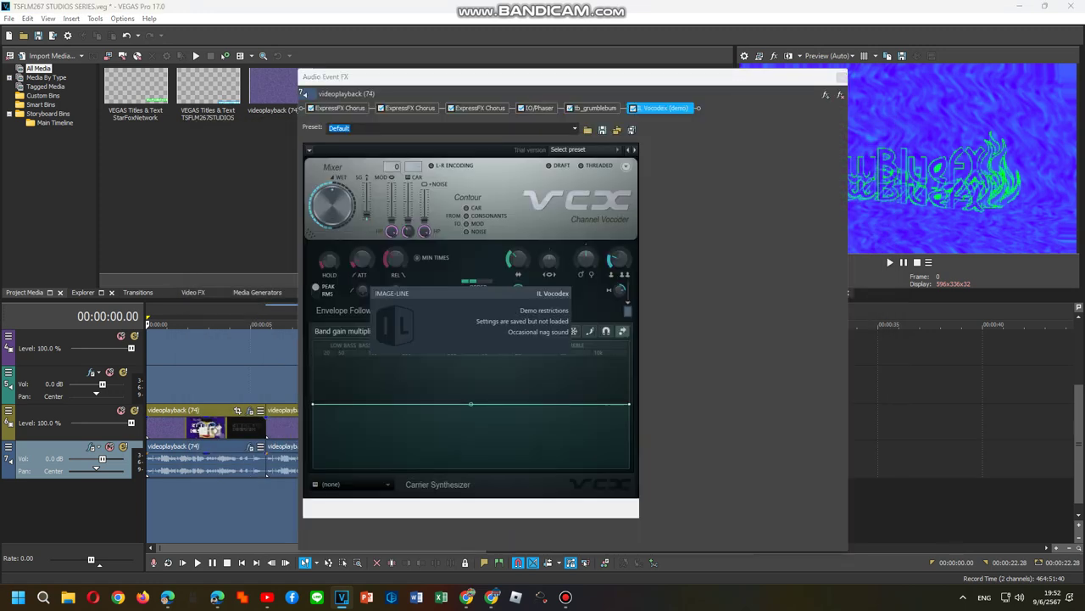
Load the Group preset in the third clip's IL Vocodex, set its carrier tone to Bright, and close the effects window
{"action": "left_click", "coordinate": [585, 150]}
{"action": "left_click", "coordinate": [585, 267]}
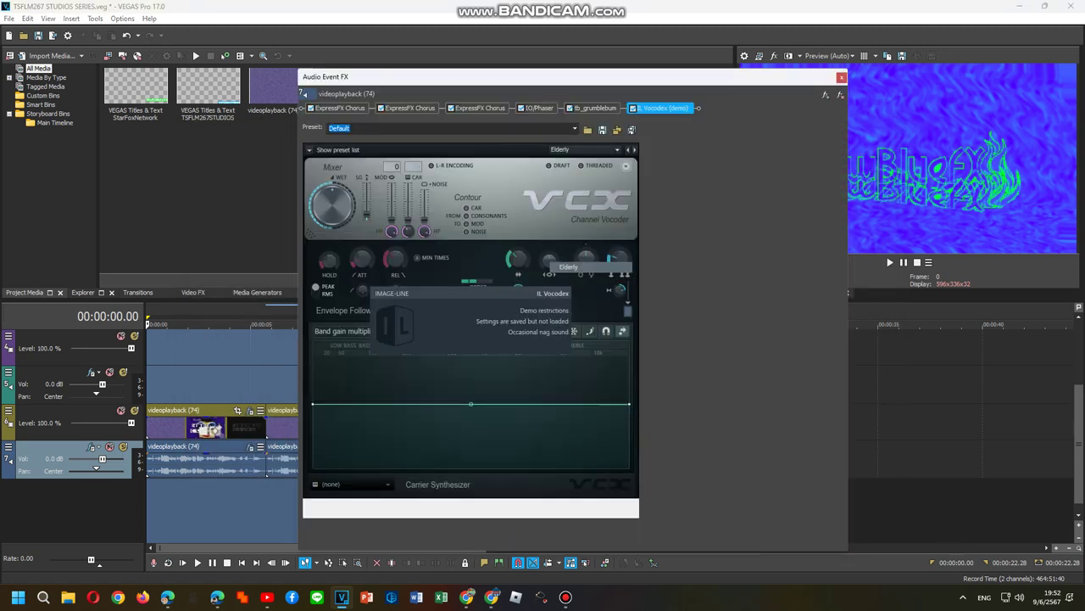
{"action": "left_click", "coordinate": [585, 150]}
{"action": "left_click", "coordinate": [585, 299]}
{"action": "left_click_drag", "start_coordinate": [518, 259], "coordinate": [519, 212]}
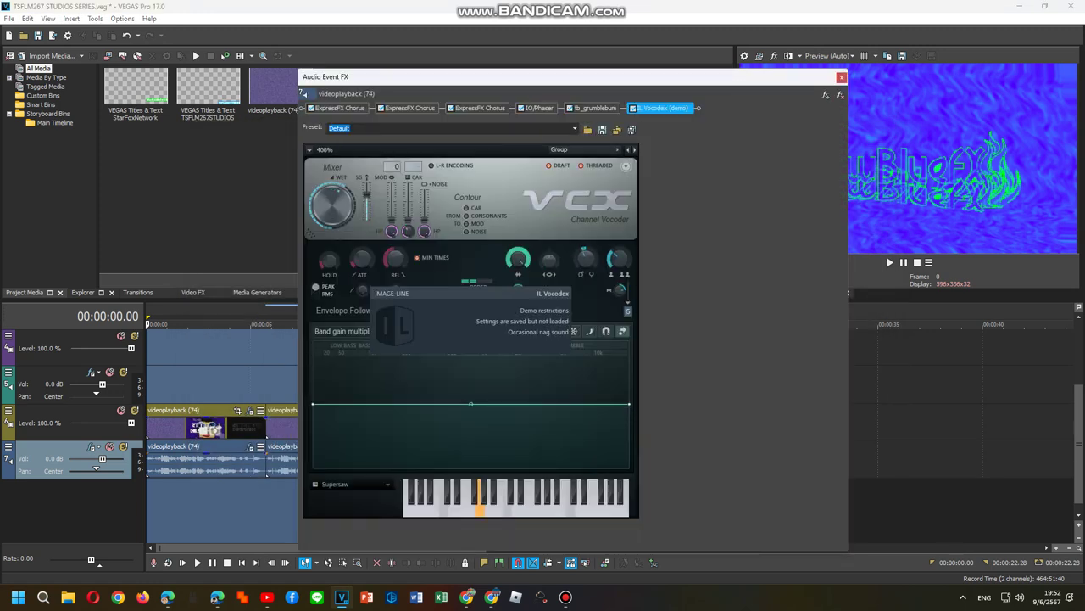
{"action": "left_click", "coordinate": [352, 484]}
{"action": "left_click", "coordinate": [363, 496]}
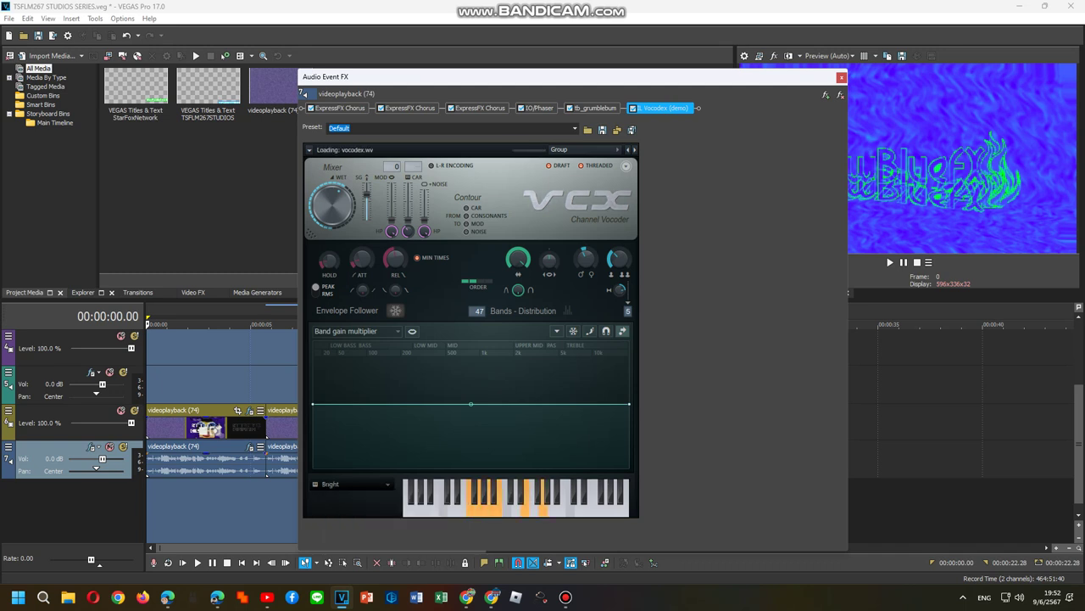
{"action": "left_click", "coordinate": [841, 77]}
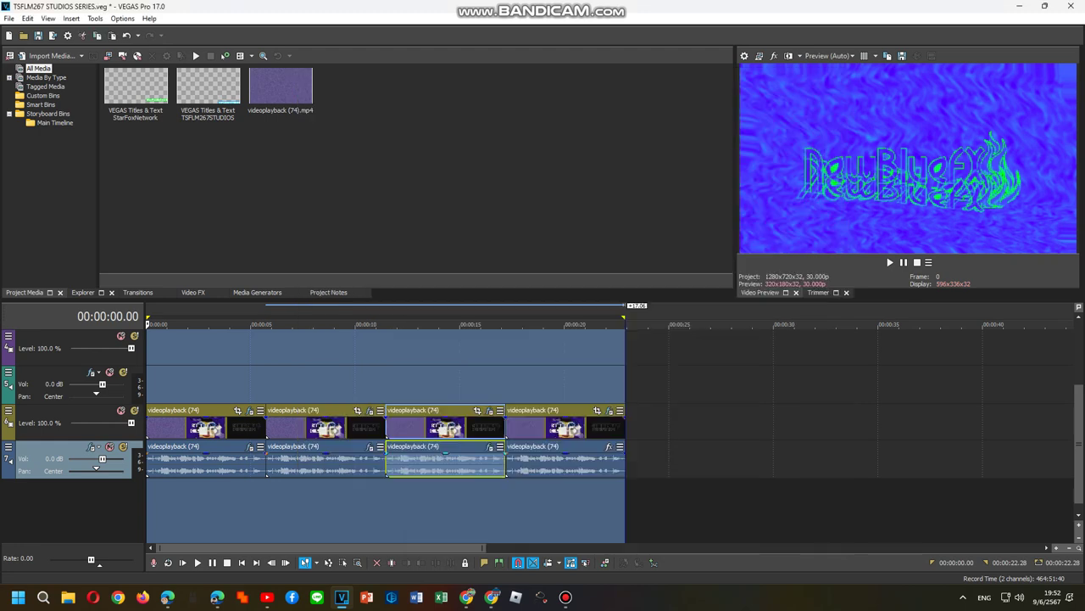
Apply the Songup A-D effect package to the fourth audio clip
{"action": "right_click", "coordinate": [567, 463]}
{"action": "left_click", "coordinate": [606, 188]}
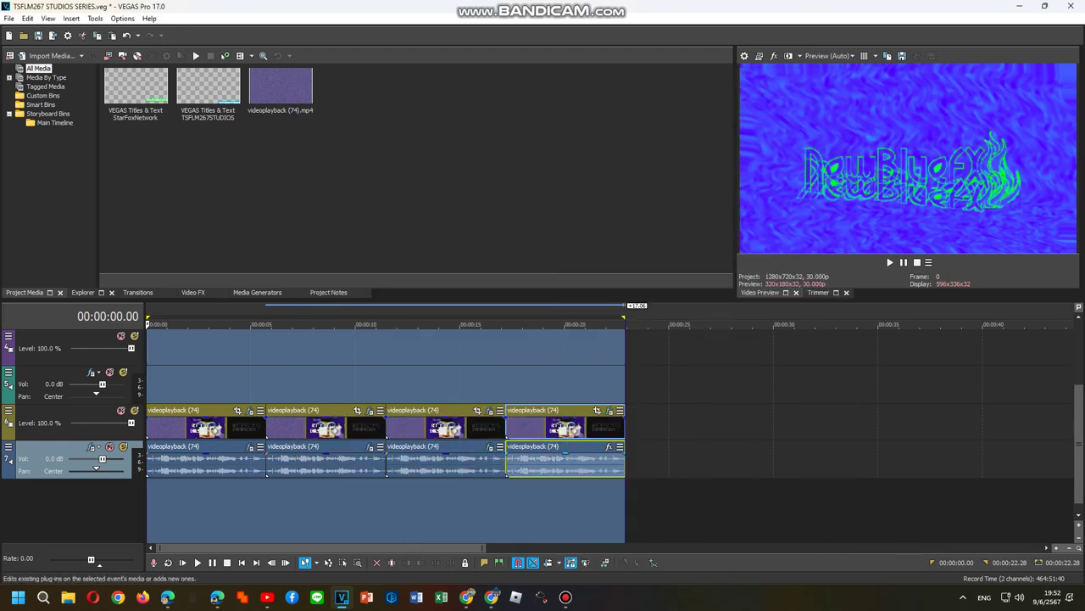
{"action": "left_click", "coordinate": [608, 446]}
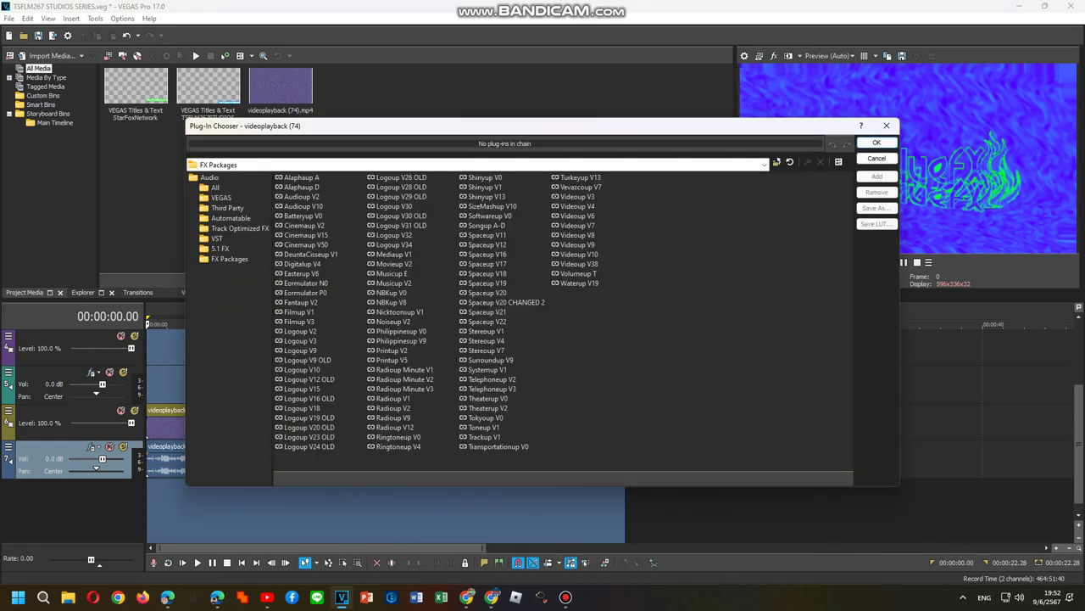
{"action": "left_click", "coordinate": [489, 216]}
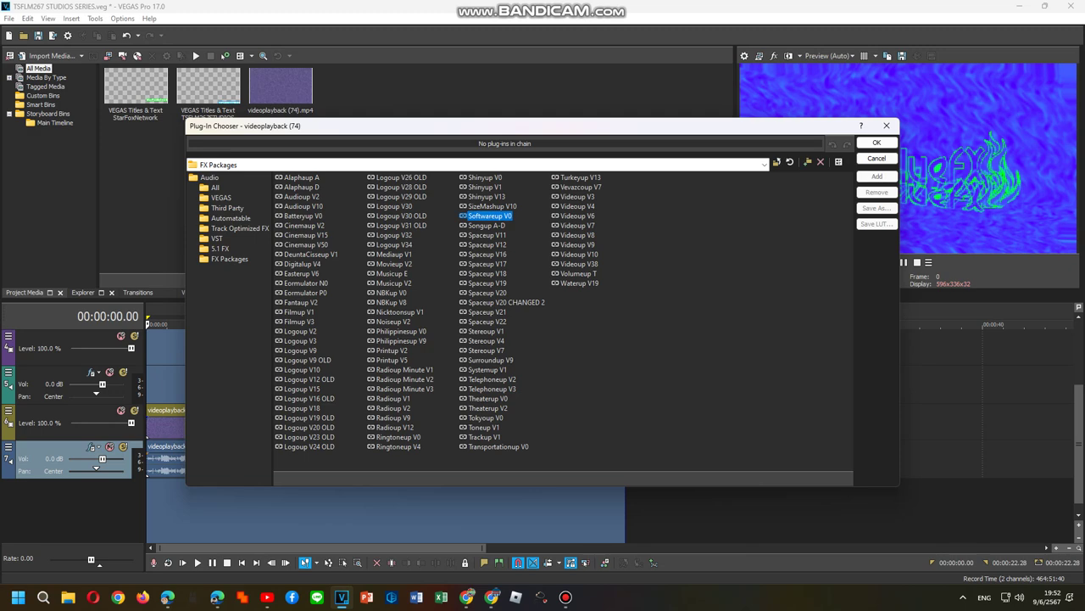
{"action": "double_click", "coordinate": [487, 226]}
{"action": "left_click", "coordinate": [876, 142]}
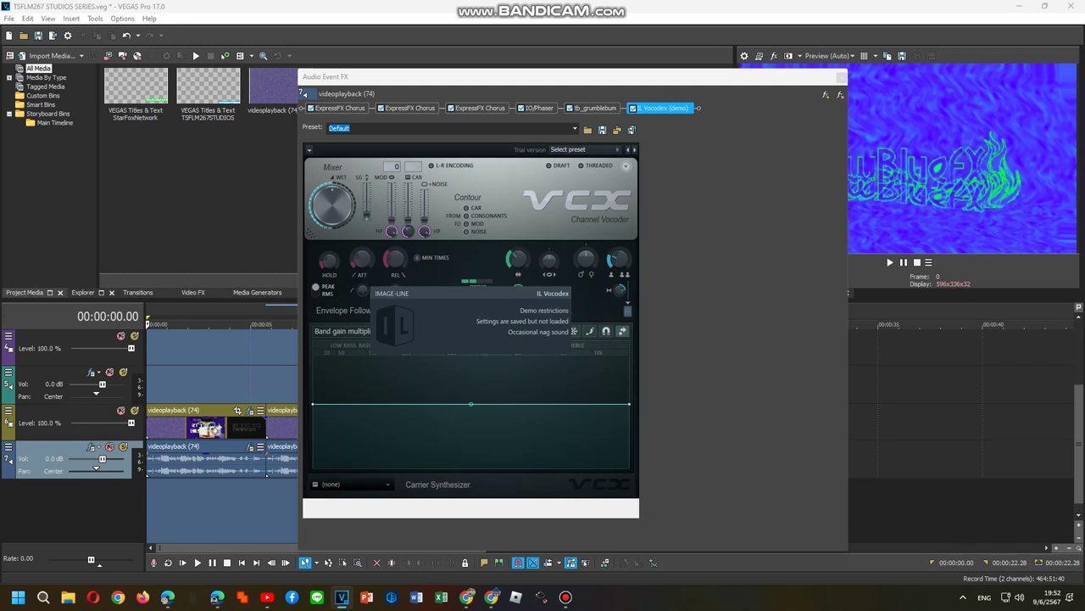
Load the For drums preset in the fourth clip's IL Vocodex, set its carrier tone to Machine, and close the effects window
{"action": "left_click", "coordinate": [585, 150]}
{"action": "left_click", "coordinate": [585, 277]}
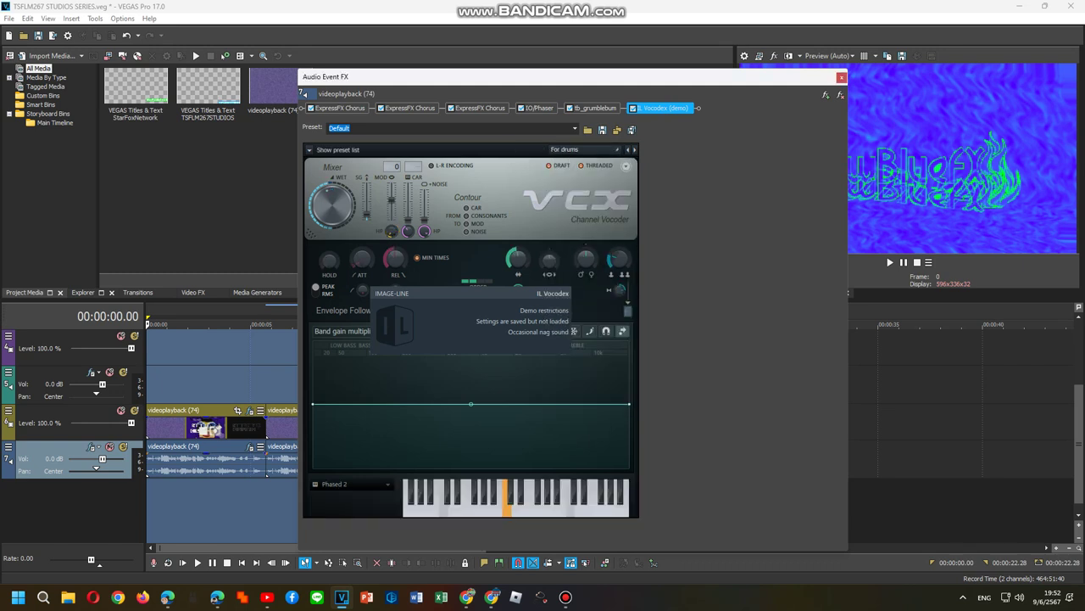
{"action": "left_click", "coordinate": [509, 315]}
{"action": "left_click", "coordinate": [353, 485]}
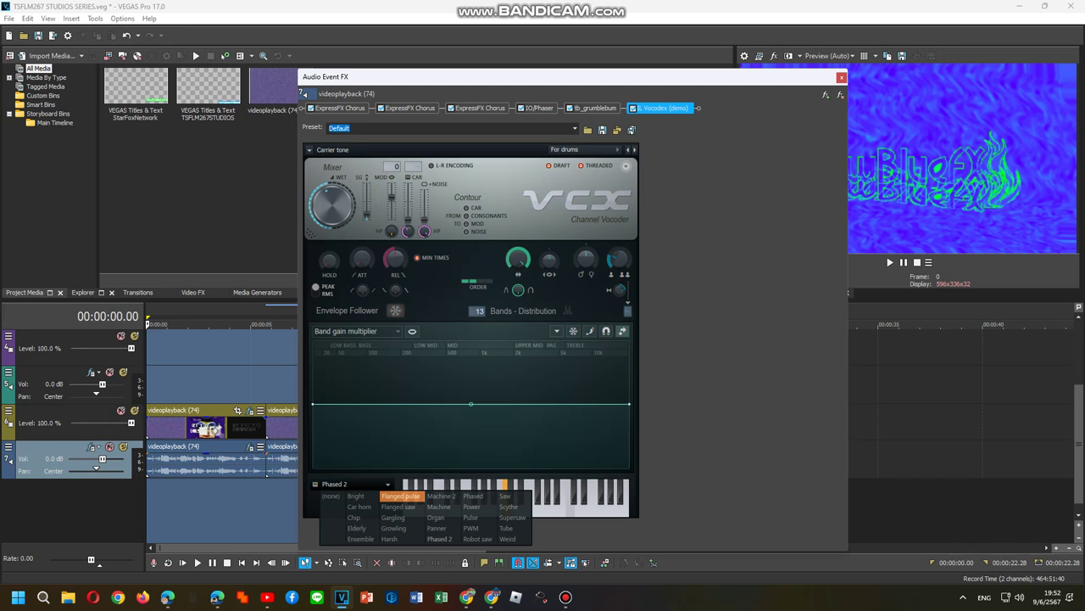
{"action": "left_click", "coordinate": [441, 506]}
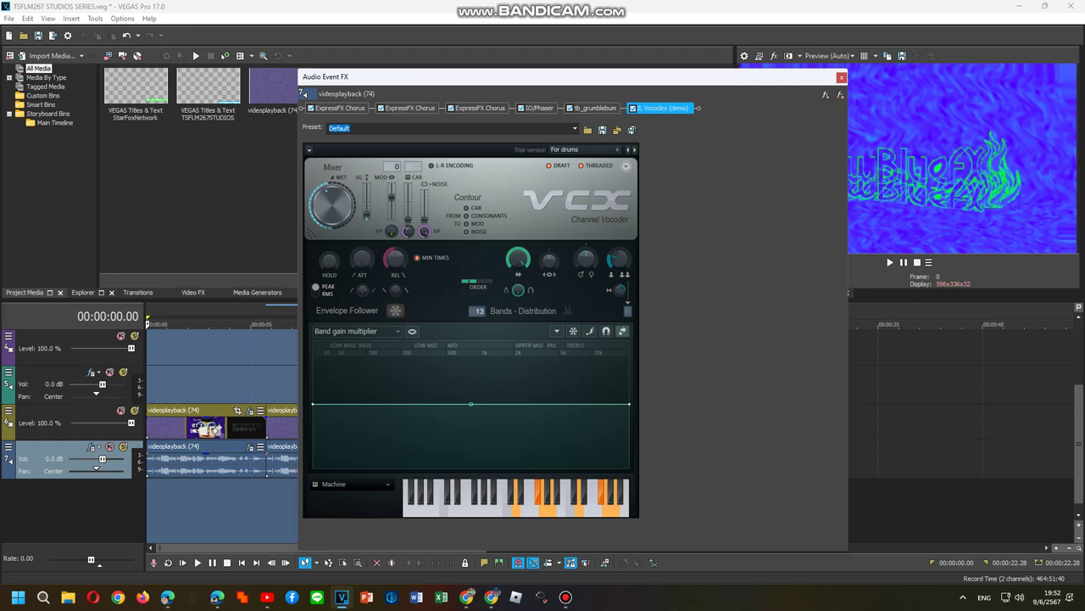
{"action": "left_click", "coordinate": [841, 77]}
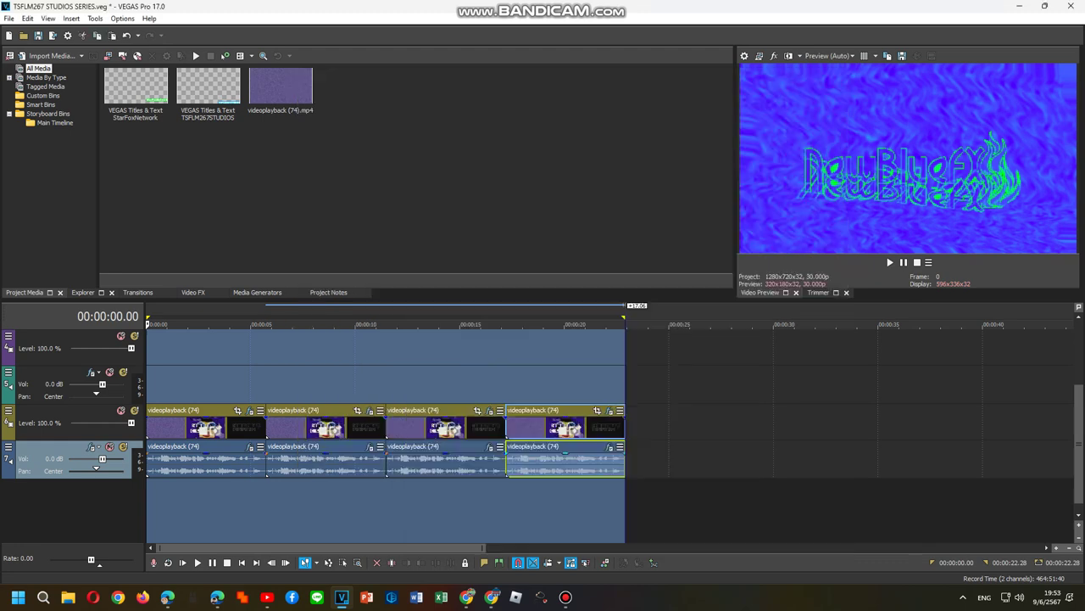
Review each effect in the first video clip's chain, from the NewBlue ME Wiggle effects to Brightness and Contrast
{"action": "right_click", "coordinate": [199, 426]}
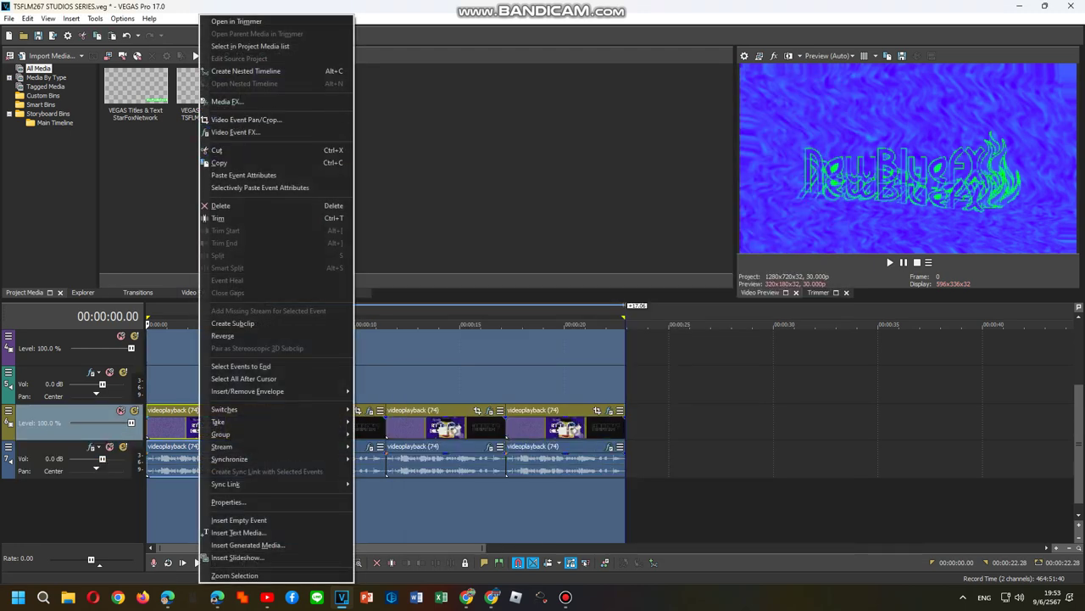
{"action": "left_click", "coordinate": [231, 132]}
{"action": "left_click", "coordinate": [216, 132]}
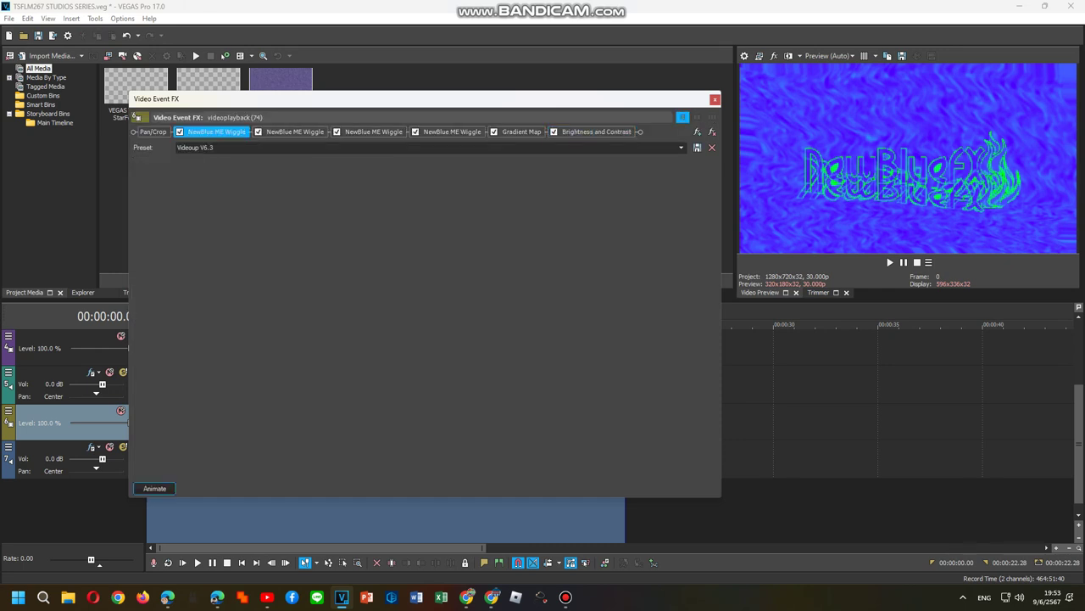
{"action": "left_click", "coordinate": [295, 133]}
{"action": "left_click", "coordinate": [373, 133]}
{"action": "left_click", "coordinate": [452, 132]}
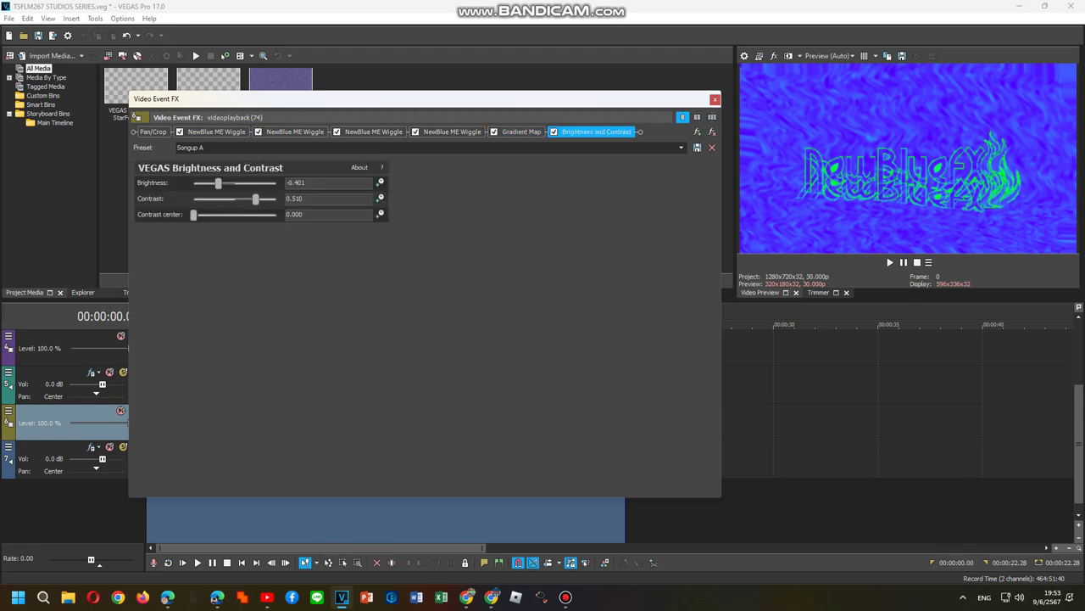
{"action": "left_click", "coordinate": [715, 99]}
Review the second video clip's effects and name its Brightness and Contrast settings as a Songup preset
{"action": "right_click", "coordinate": [332, 423]}
{"action": "left_click", "coordinate": [373, 131]}
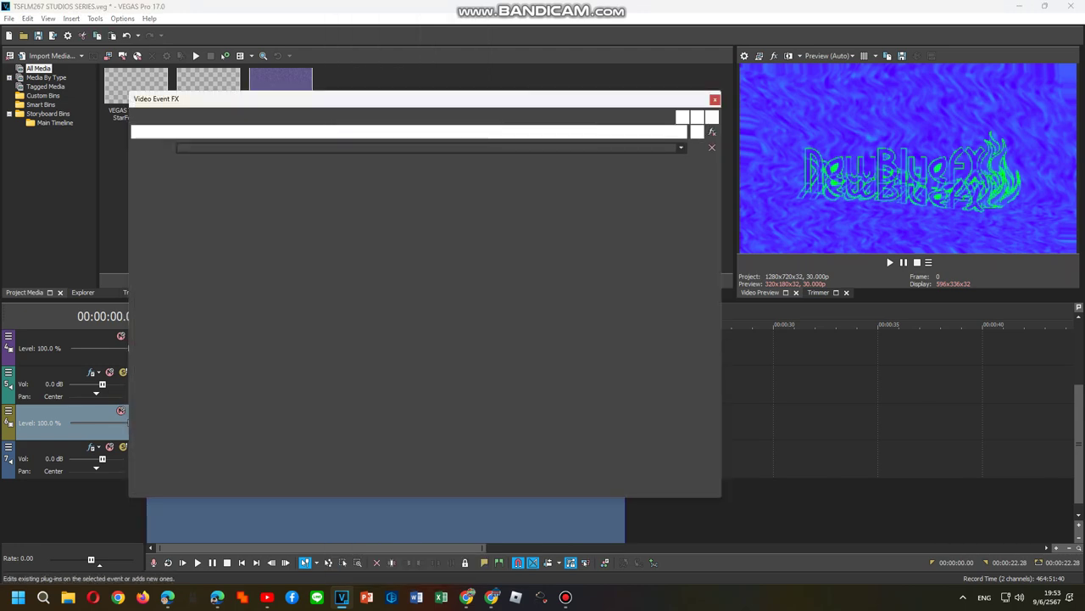
{"action": "left_click", "coordinate": [216, 131]}
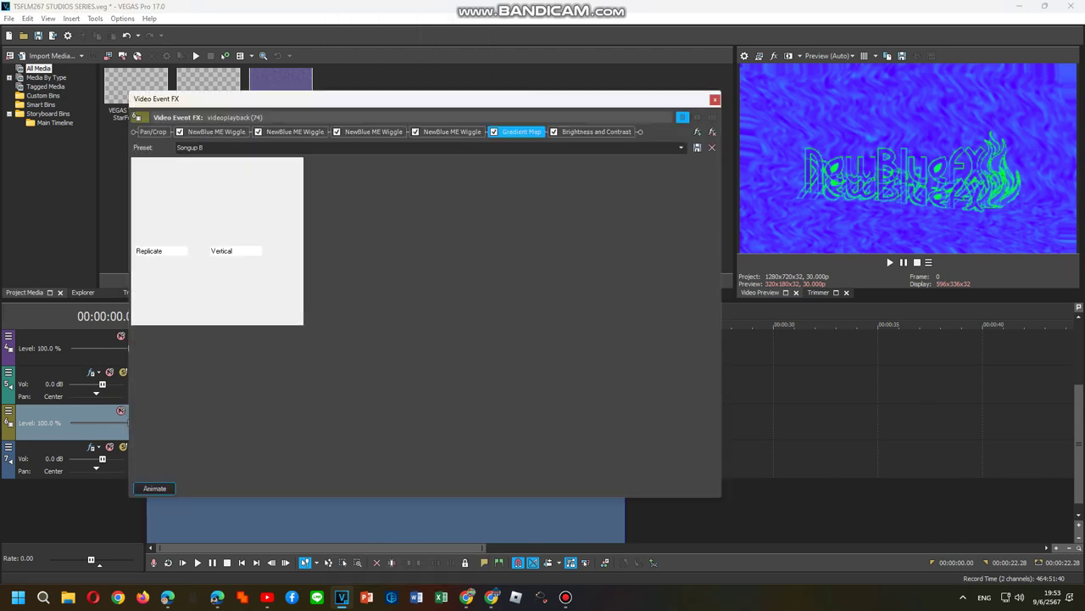
{"action": "left_click", "coordinate": [294, 131]}
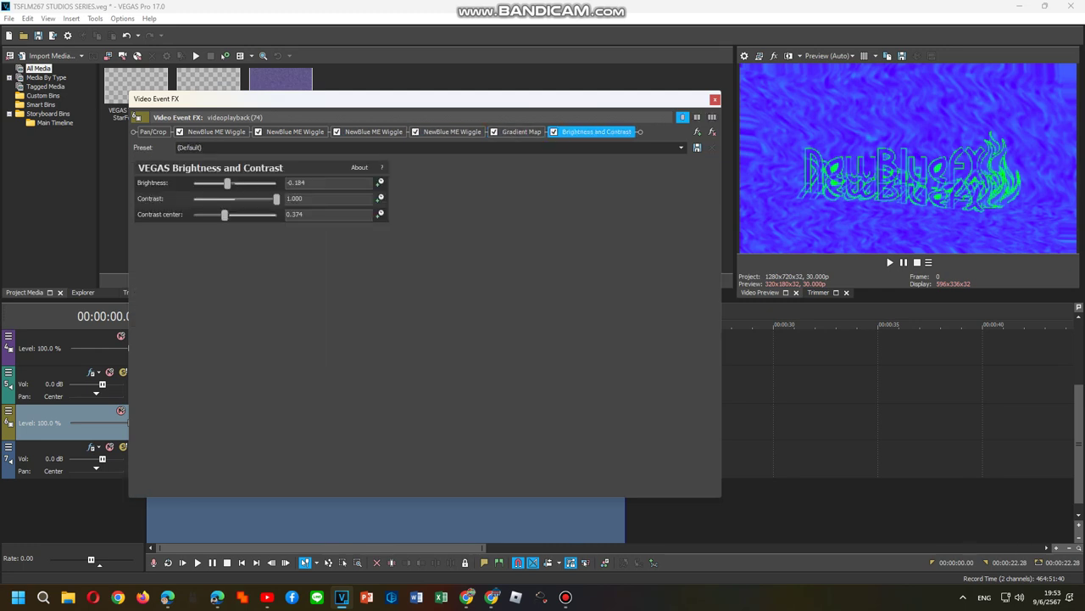
{"action": "left_click", "coordinate": [681, 148]}
{"action": "left_click", "coordinate": [203, 148]}
{"action": "left_click", "coordinate": [204, 147]}
{"action": "key", "text": "ctrl+a"}
{"action": "type", "text": "So"}
{"action": "left_click", "coordinate": [715, 101]}
Review the third video clip's effect chain, including its Gradient Map settings, and close the effects window
{"action": "right_click", "coordinate": [434, 425]}
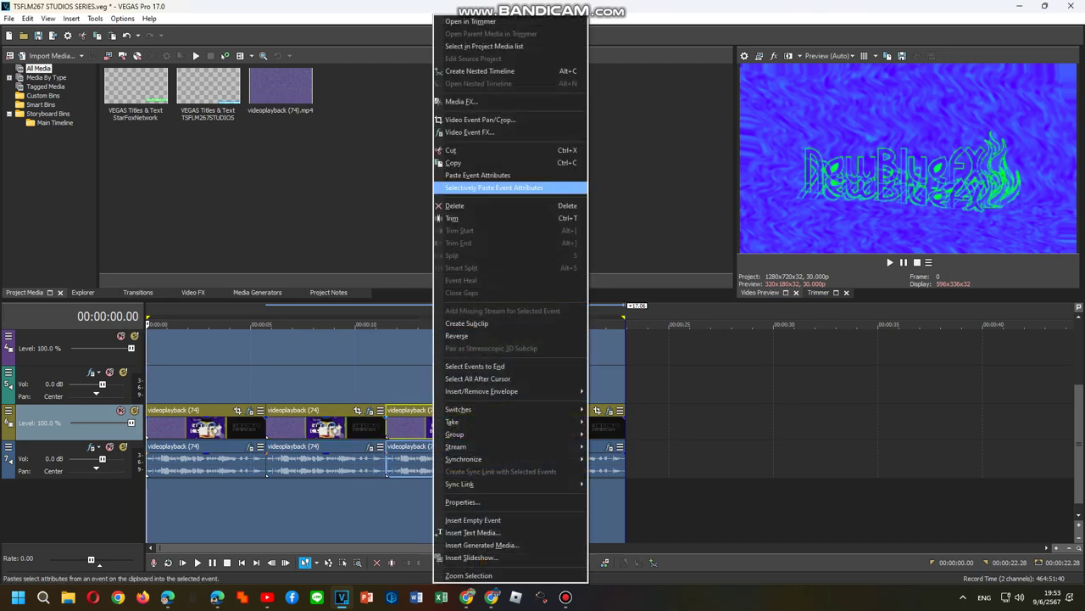
{"action": "left_click", "coordinate": [470, 132]}
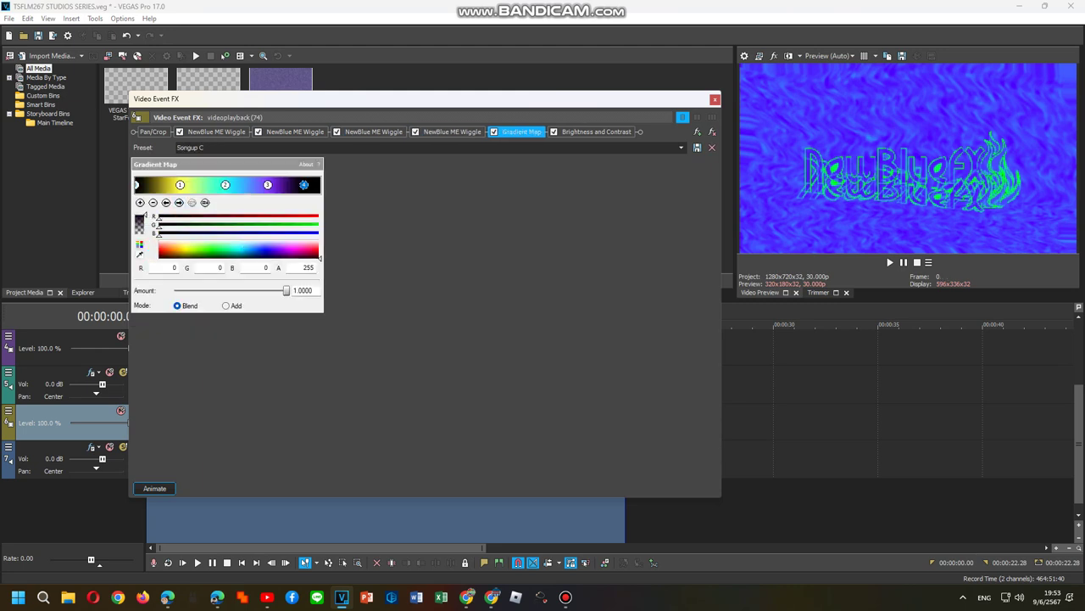
{"action": "left_click", "coordinate": [715, 100]}
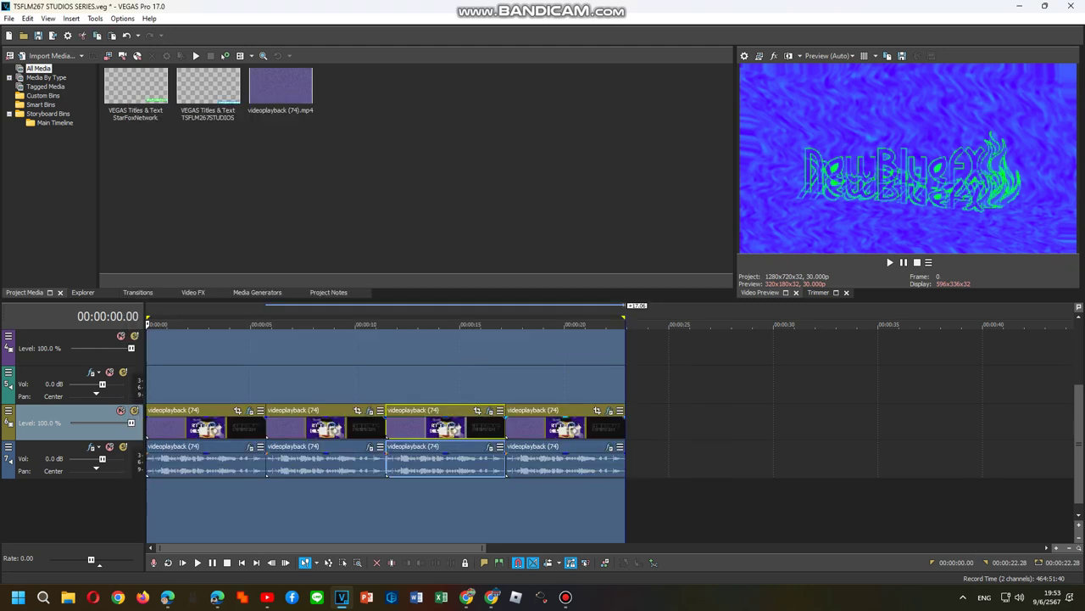
Review the fourth video clip's effects and save its Brightness and Contrast settings as the preset Songup D
{"action": "right_click", "coordinate": [580, 426]}
{"action": "left_click", "coordinate": [609, 132]}
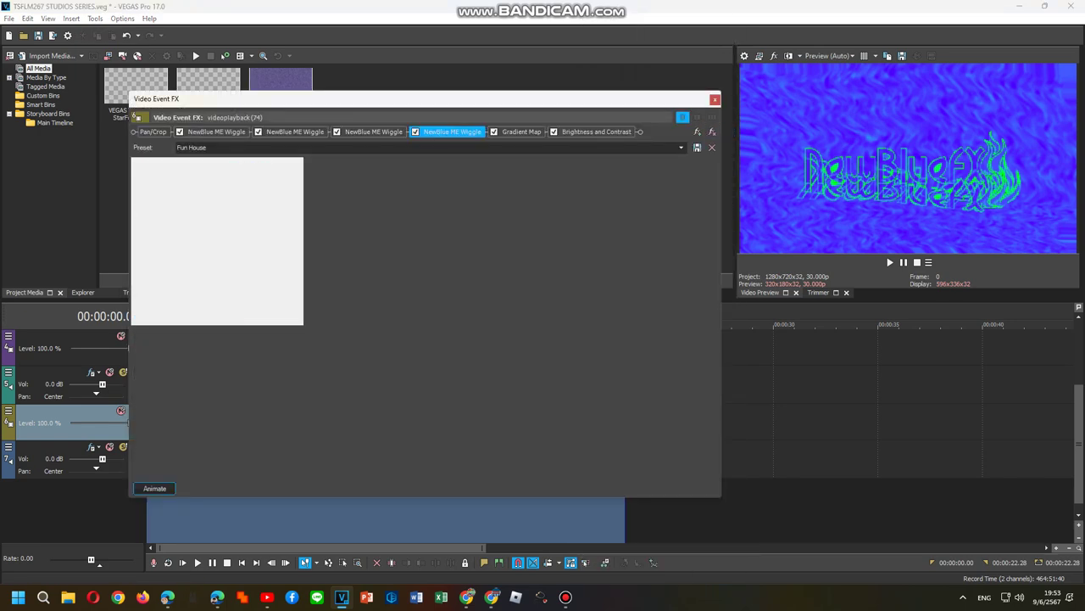
{"action": "left_click", "coordinate": [217, 131]}
{"action": "left_click", "coordinate": [295, 132]}
{"action": "left_click", "coordinate": [373, 131]}
{"action": "left_click", "coordinate": [452, 132]}
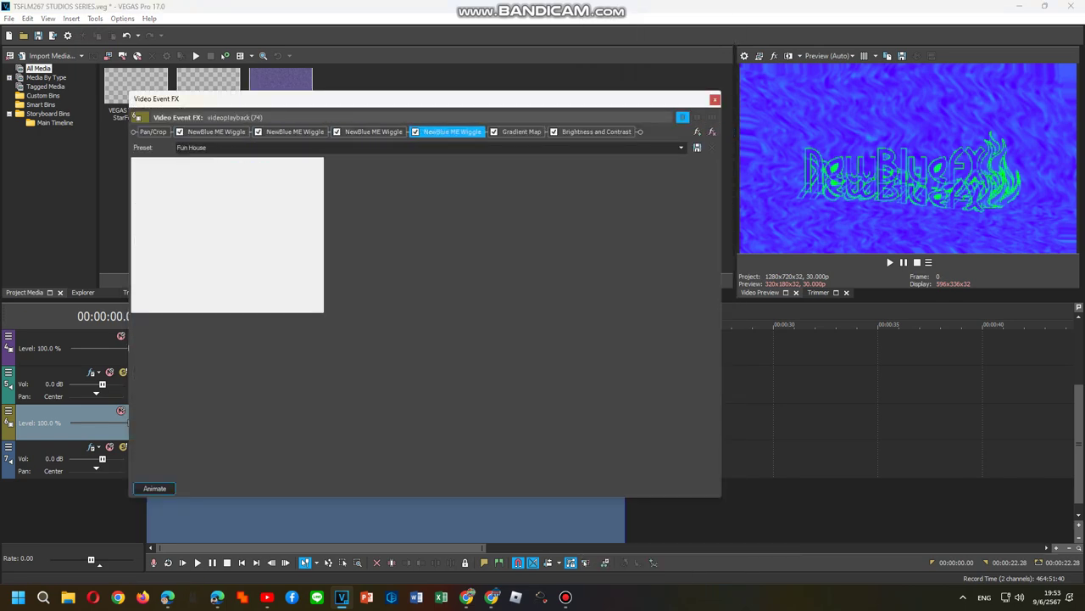
{"action": "left_click", "coordinate": [522, 132]}
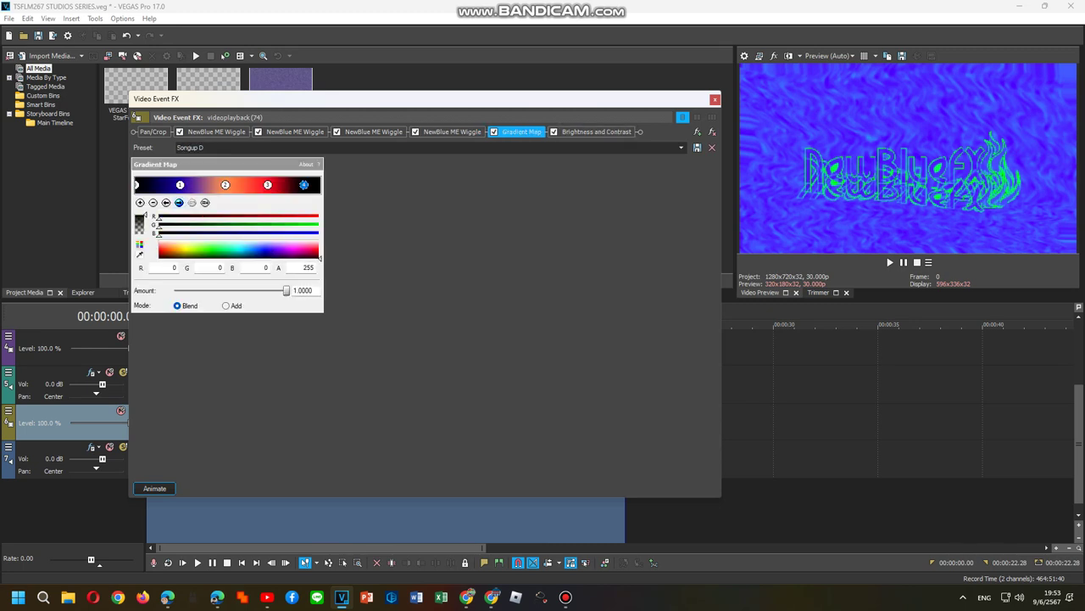
{"action": "left_click", "coordinate": [596, 131]}
{"action": "left_click", "coordinate": [190, 148]}
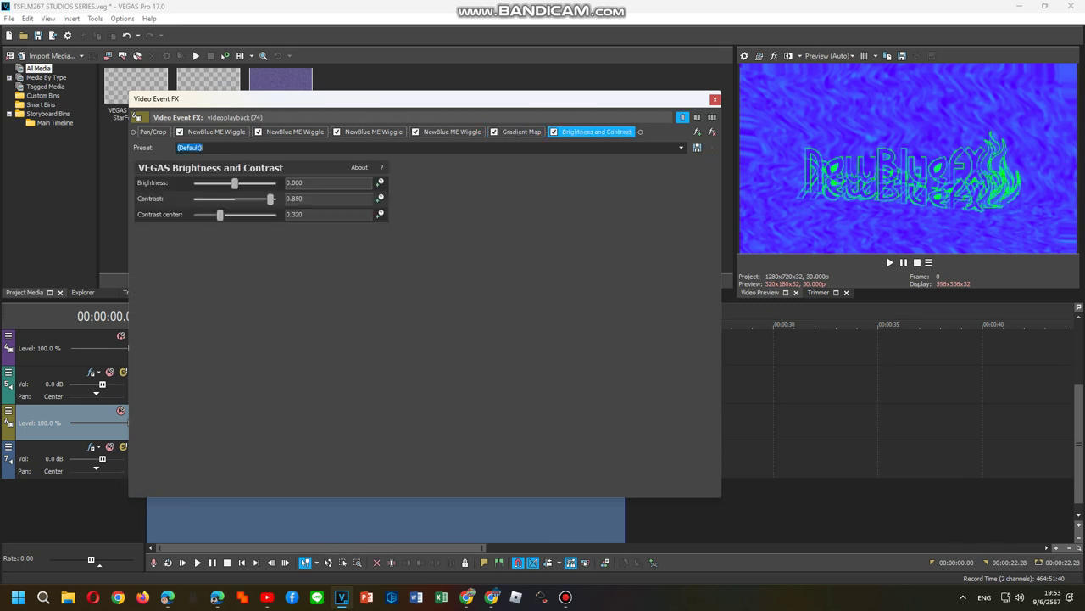
{"action": "type", "text": "Songup D"}
{"action": "left_click", "coordinate": [697, 148]}
{"action": "left_click", "coordinate": [714, 100]}
Play the timeline to preview the four clips with their effects
{"action": "double_click", "coordinate": [358, 384]}
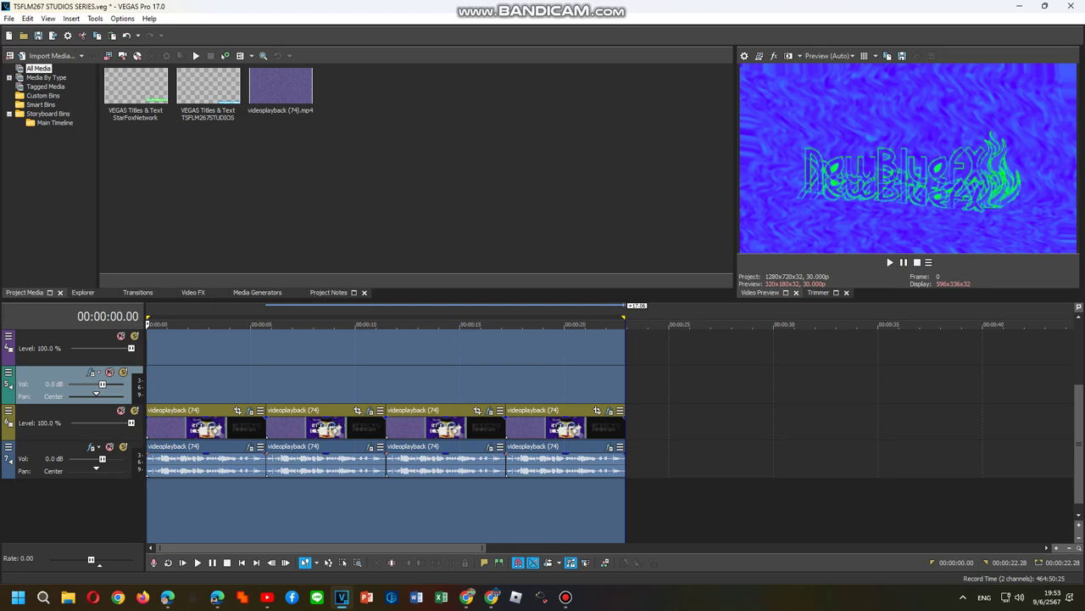
{"action": "key", "text": "space"}
Open the render settings and name the output file "Klasky Csupo Robot Logo Enchanced With Songup A-D"
{"action": "left_click", "coordinate": [52, 35]}
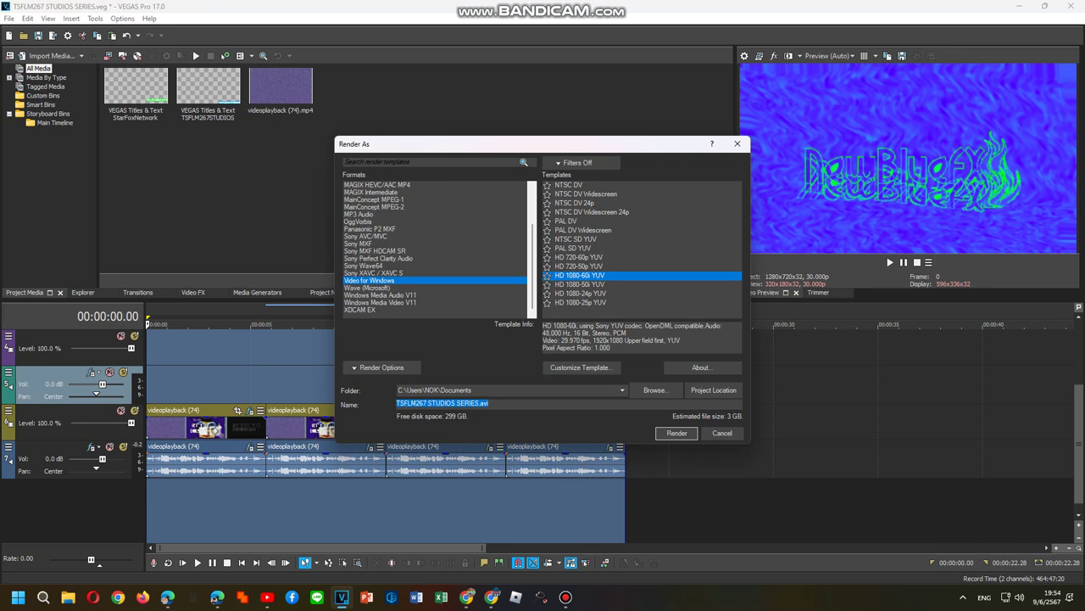
{"action": "type", "text": "Klasky "}
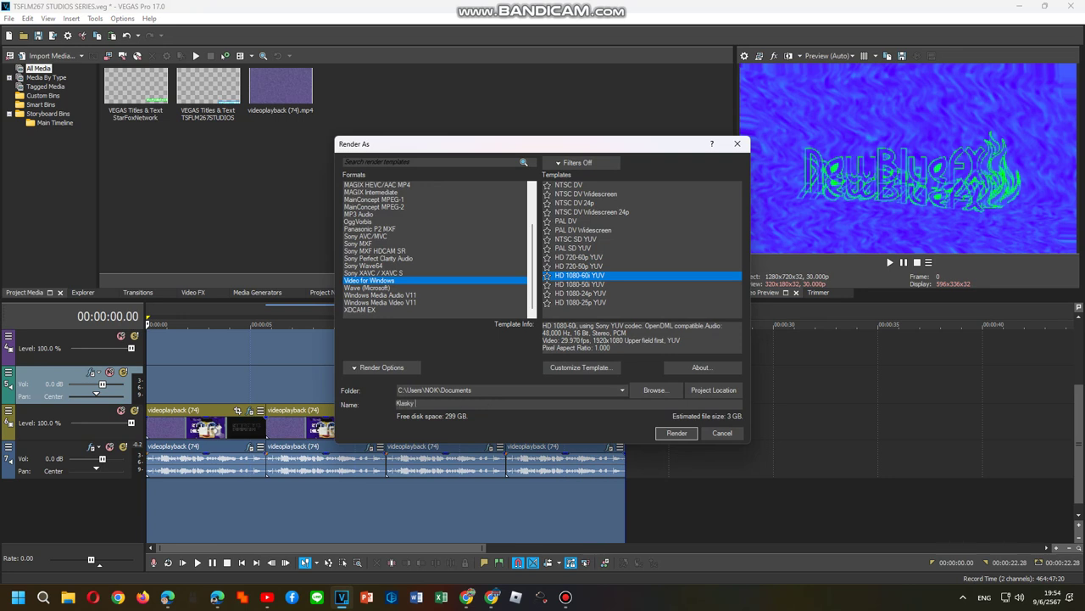
{"action": "type", "text": "Csupo Robot Logo WEn"}
{"action": "key", "text": "BackSpace"}
{"action": "type", "text": "chanced With Songup A-D"}
{"action": "left_click", "coordinate": [565, 597]}
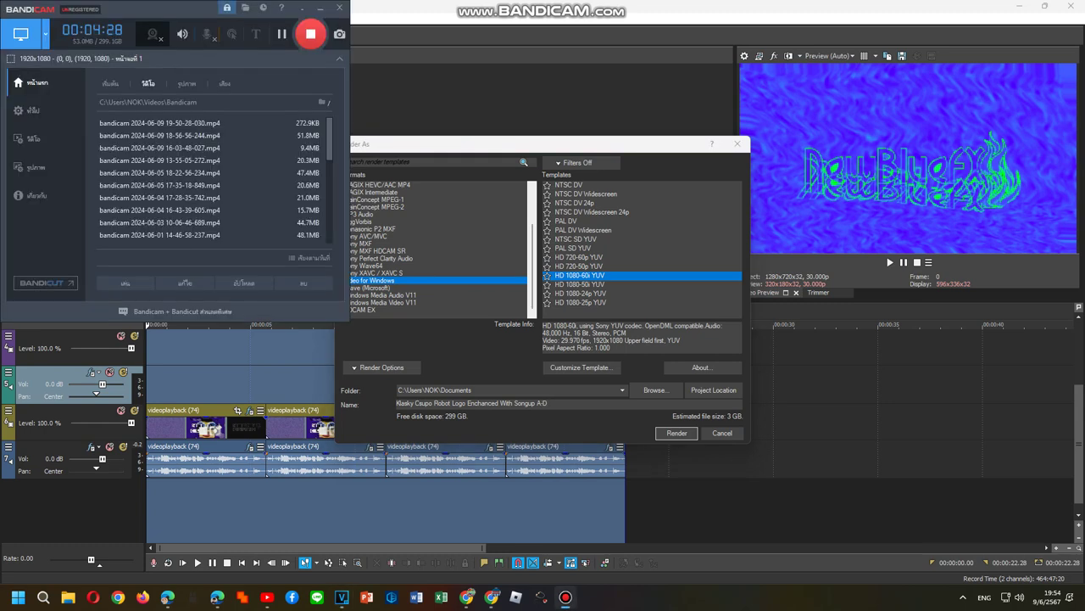